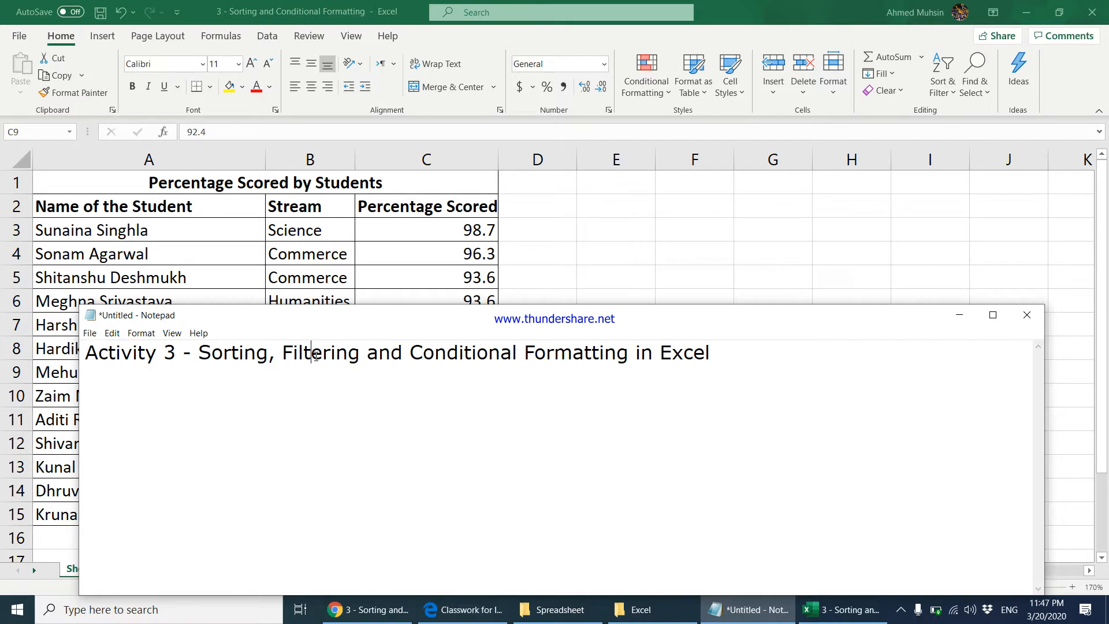
Step: In Notepad, write the task line "Display only the science stream students" below the activity title
{"action": "left_click", "coordinate": [736, 14]}
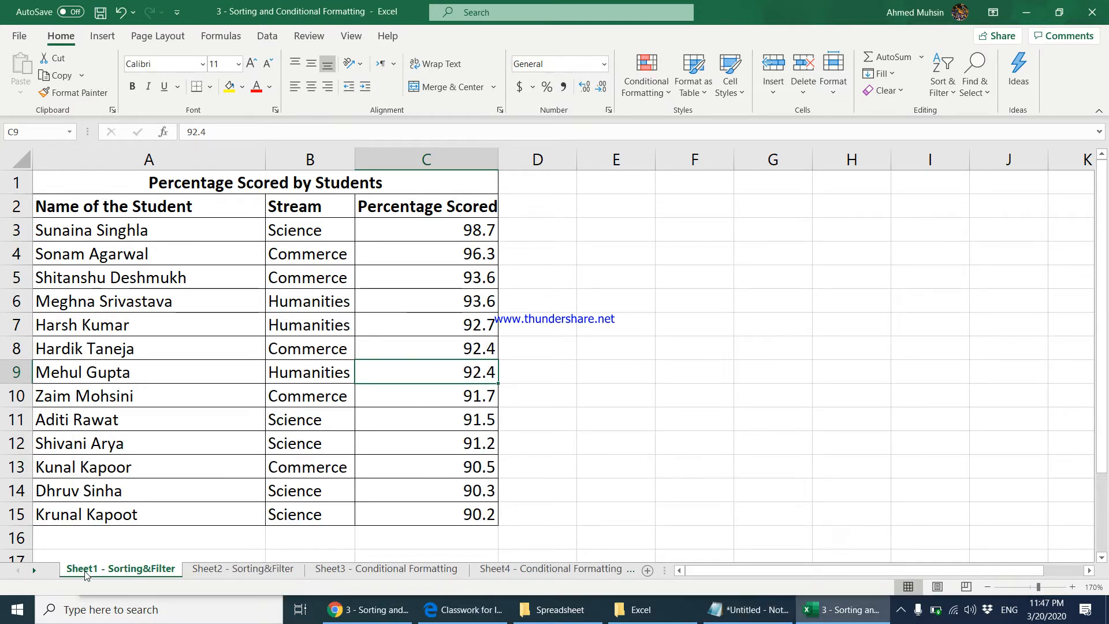
{"action": "left_click", "coordinate": [756, 613]}
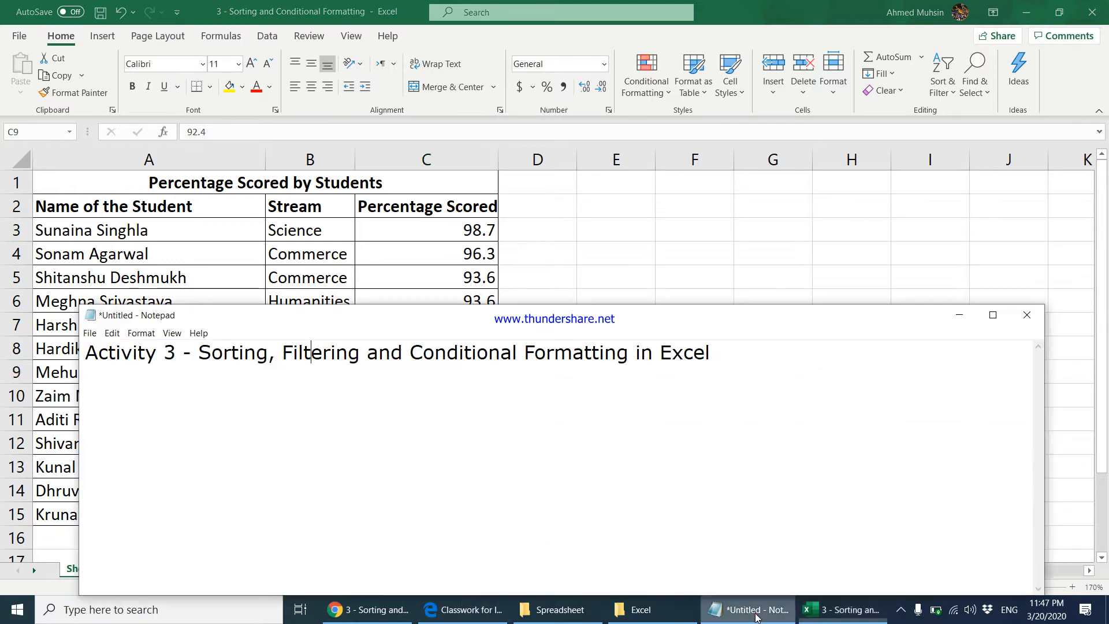
{"action": "left_click", "coordinate": [112, 397]}
{"action": "type", "text": "Dis play"}
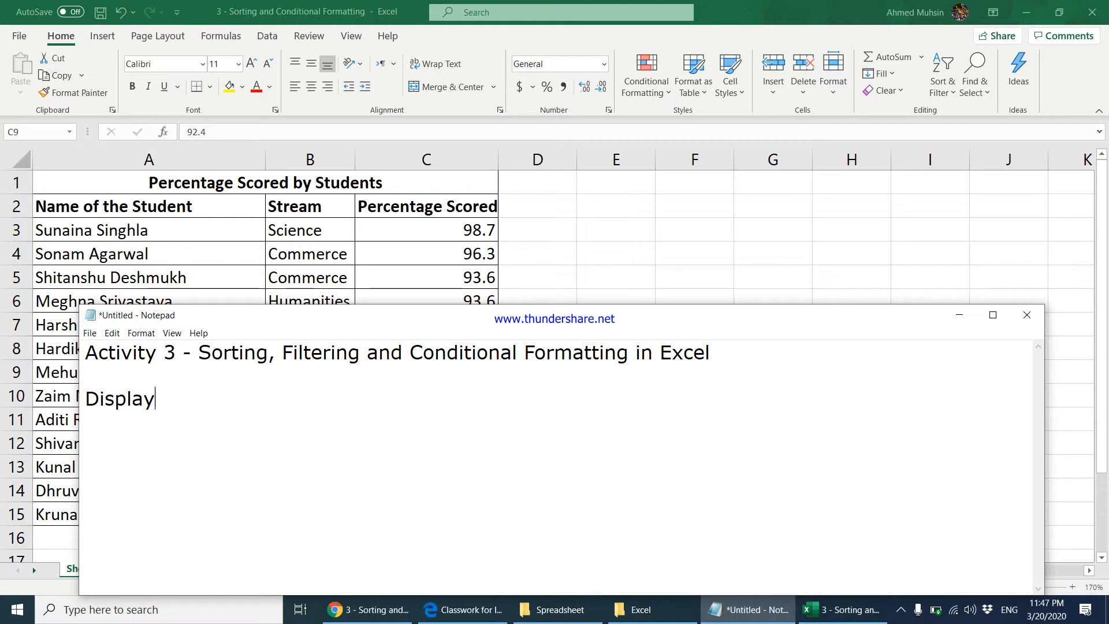
{"action": "type", "text": " only the s"}
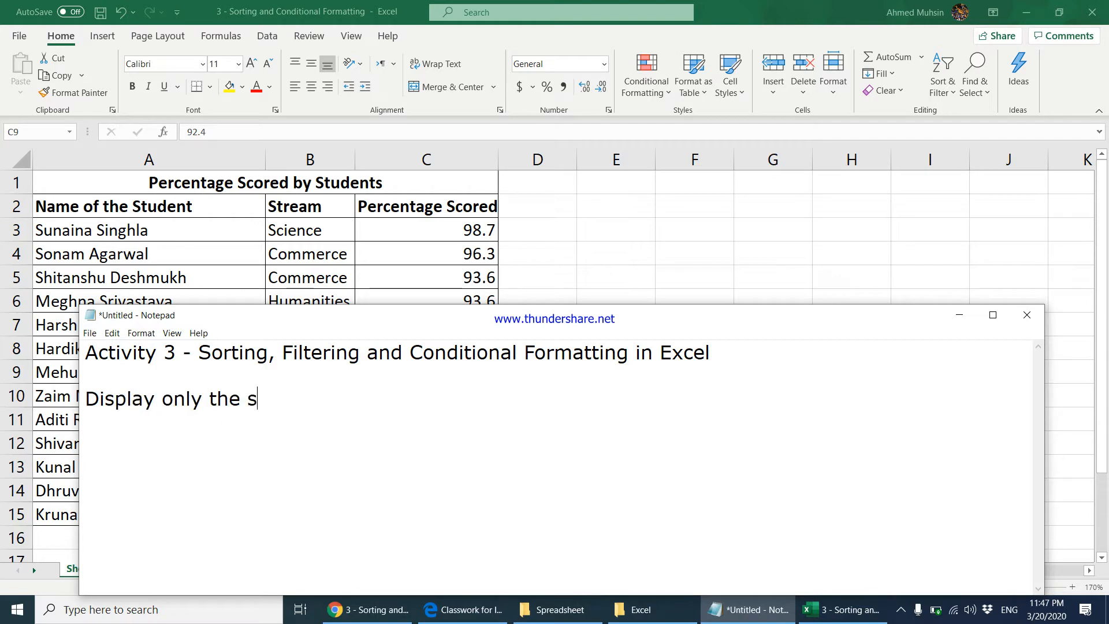
{"action": "type", "text": "cience stres"}
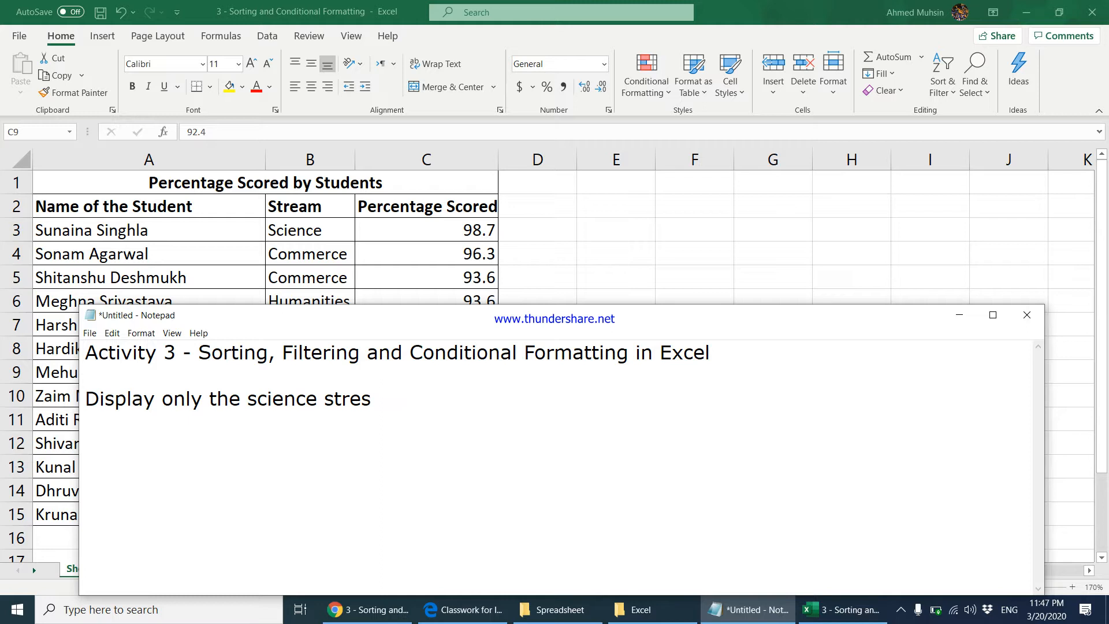
{"action": "key", "text": "BackSpace"}
{"action": "type", "text": "am students"}
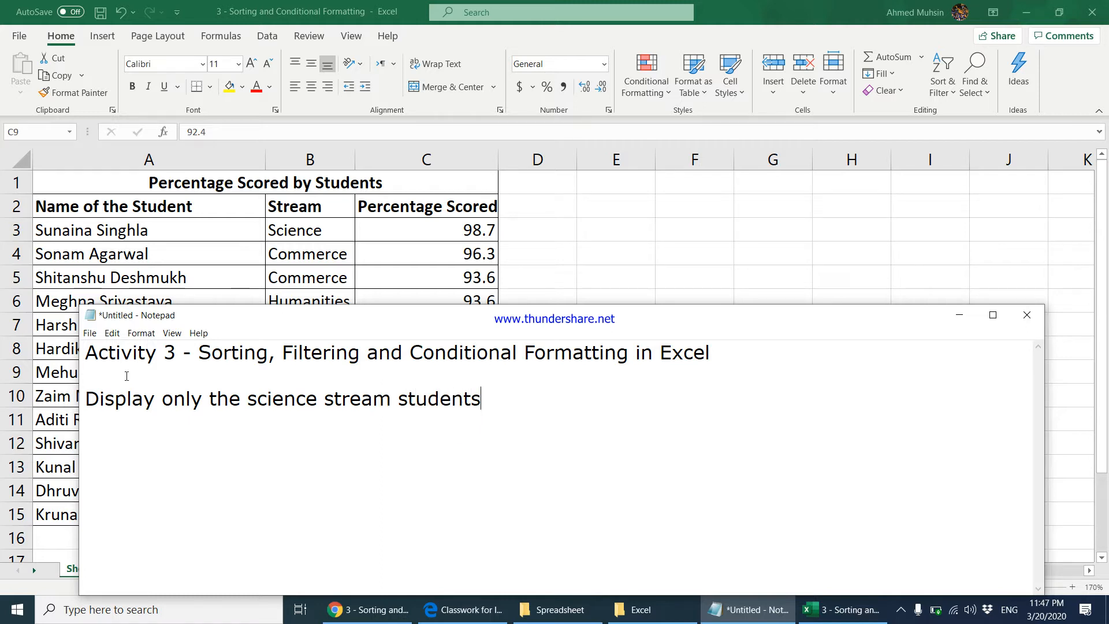
Step: Switch to Excel and turn on filtering for the student table from its Stream header cell B2
{"action": "left_click", "coordinate": [290, 259]}
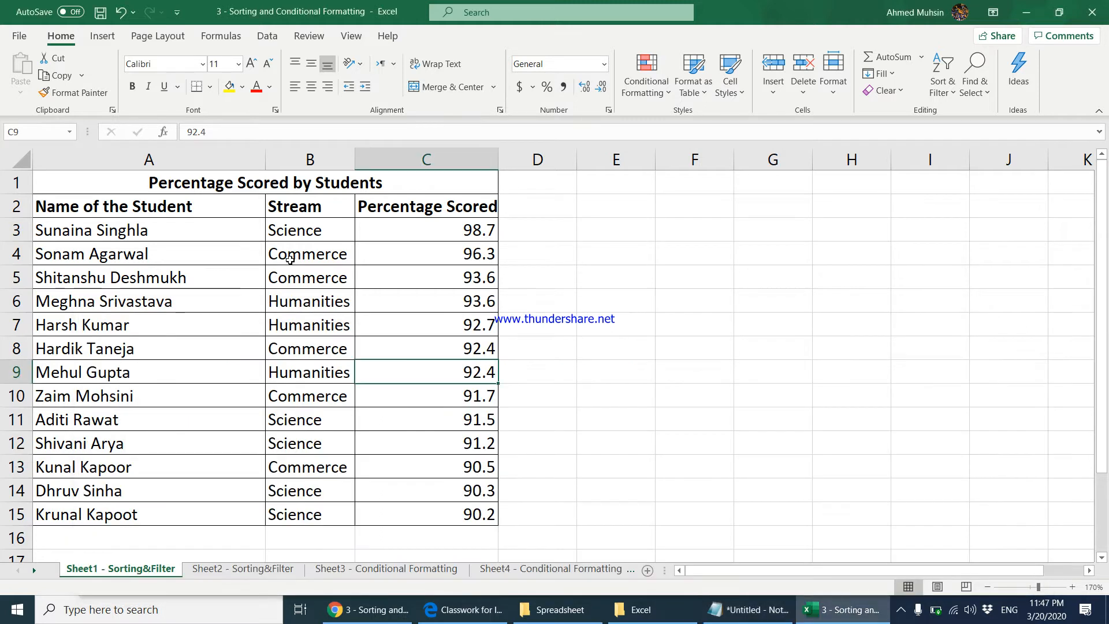
{"action": "left_click", "coordinate": [297, 211]}
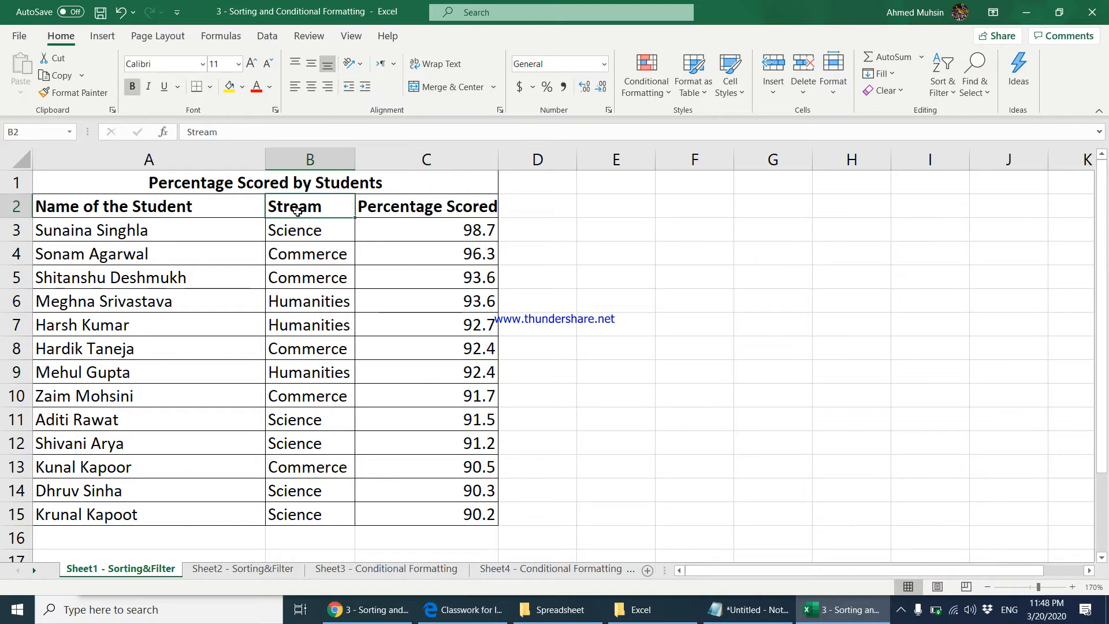
{"action": "left_click", "coordinate": [301, 249]}
{"action": "left_click", "coordinate": [304, 324]}
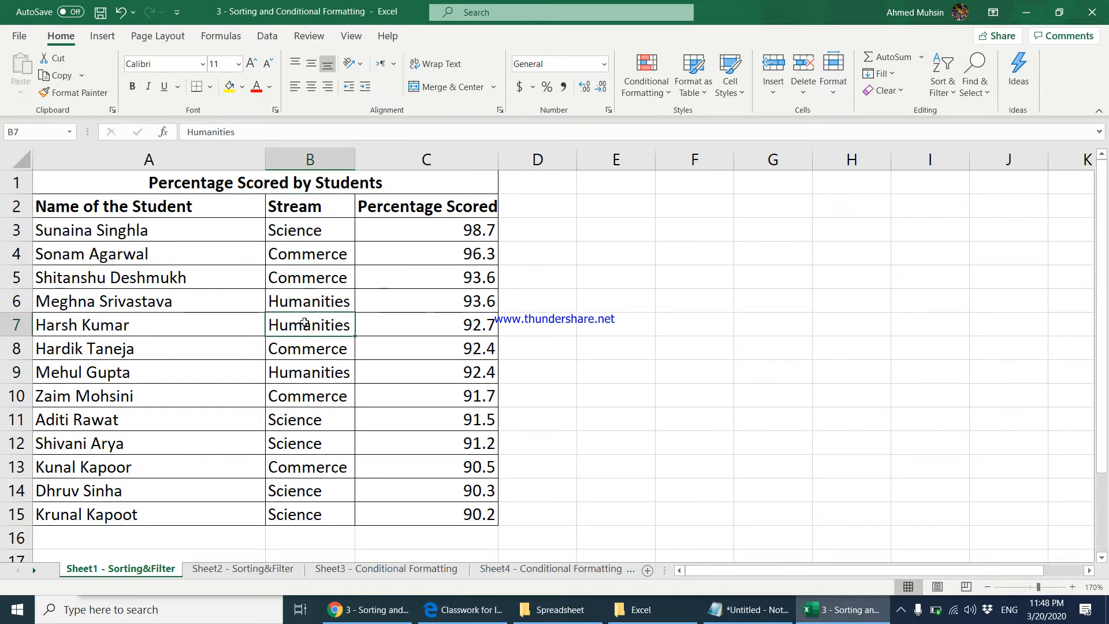
{"action": "left_click", "coordinate": [302, 234]}
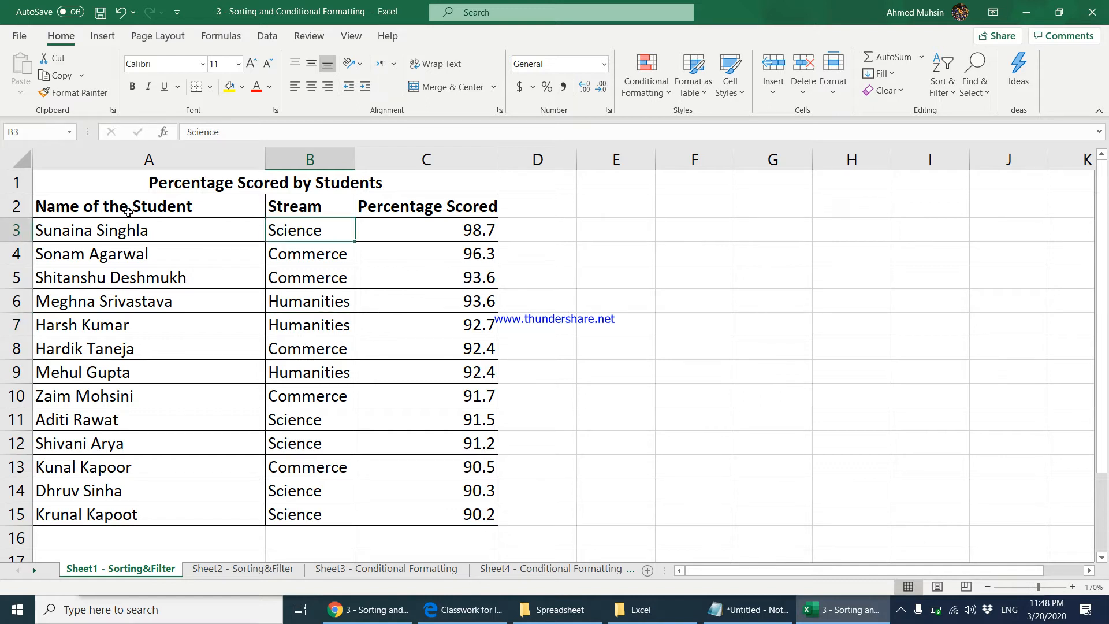
{"action": "left_click", "coordinate": [288, 206]}
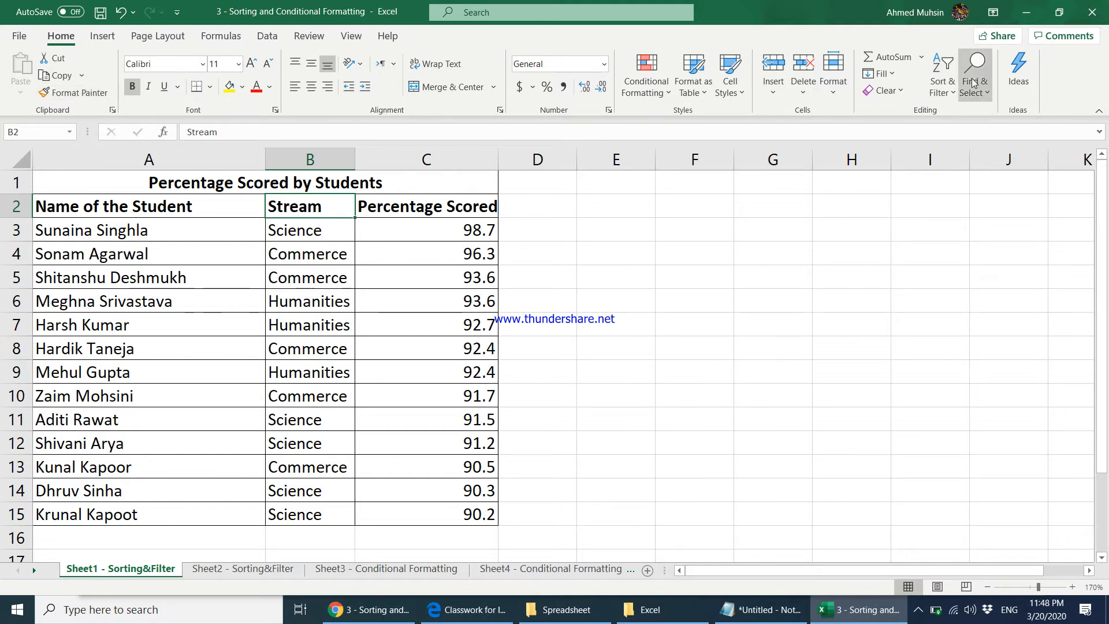
{"action": "left_click", "coordinate": [943, 83]}
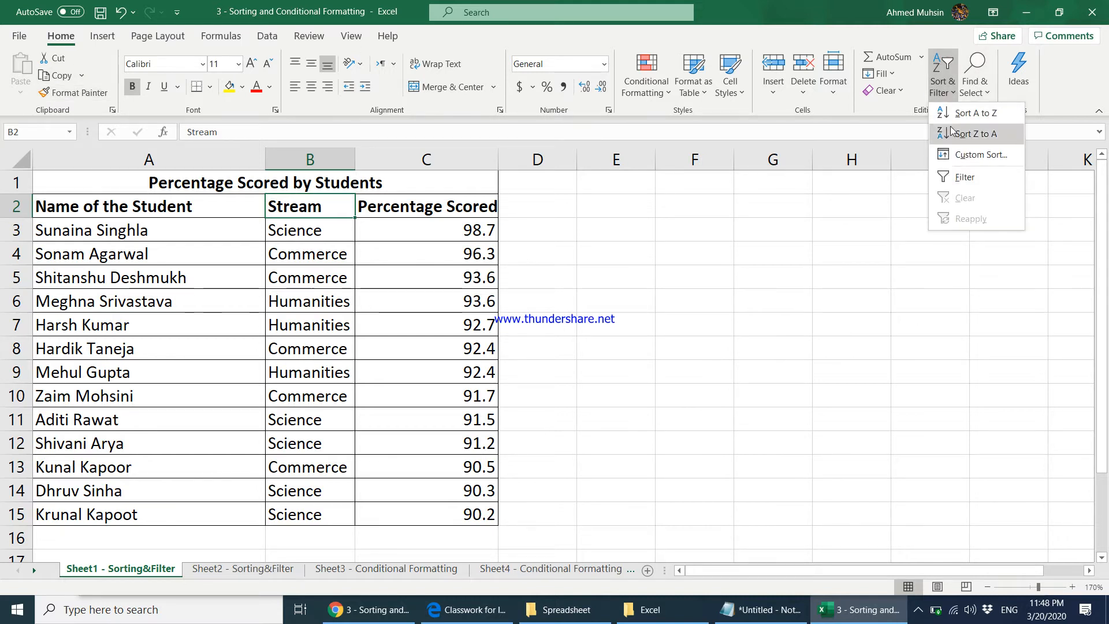
{"action": "left_click", "coordinate": [951, 180]}
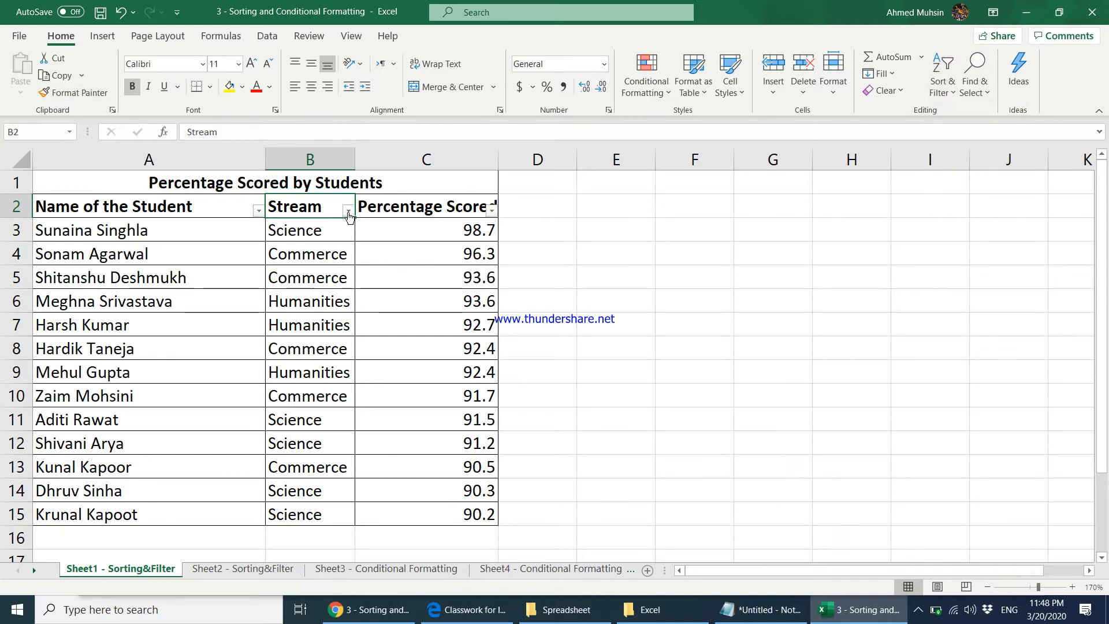
Step: Filter the Stream column to show only the Science rows
{"action": "left_click", "coordinate": [348, 212]}
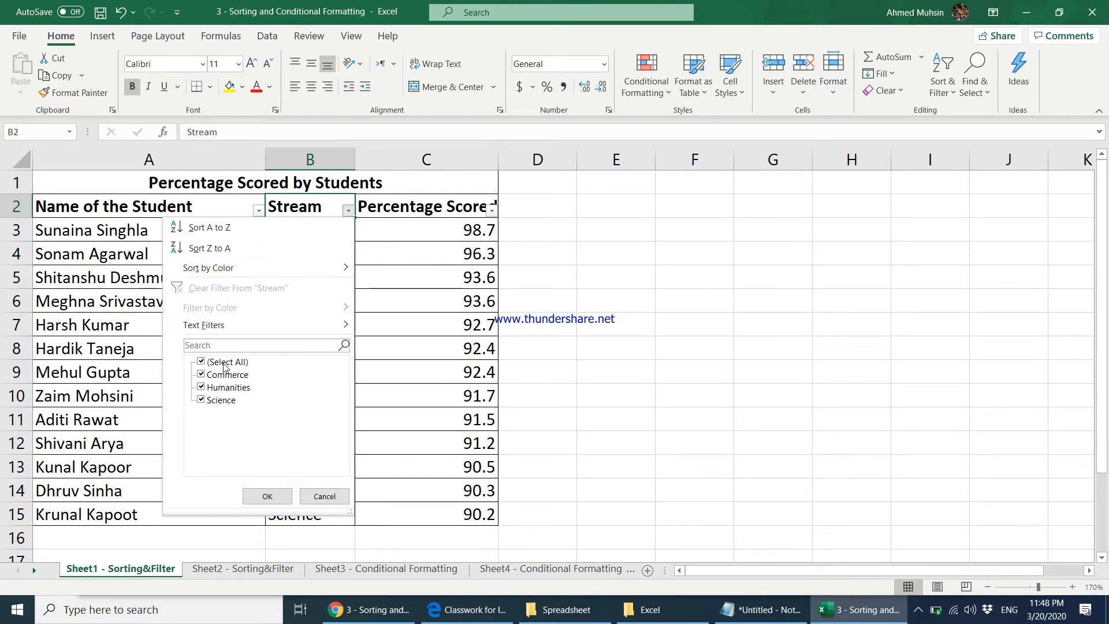
{"action": "left_click", "coordinate": [202, 363]}
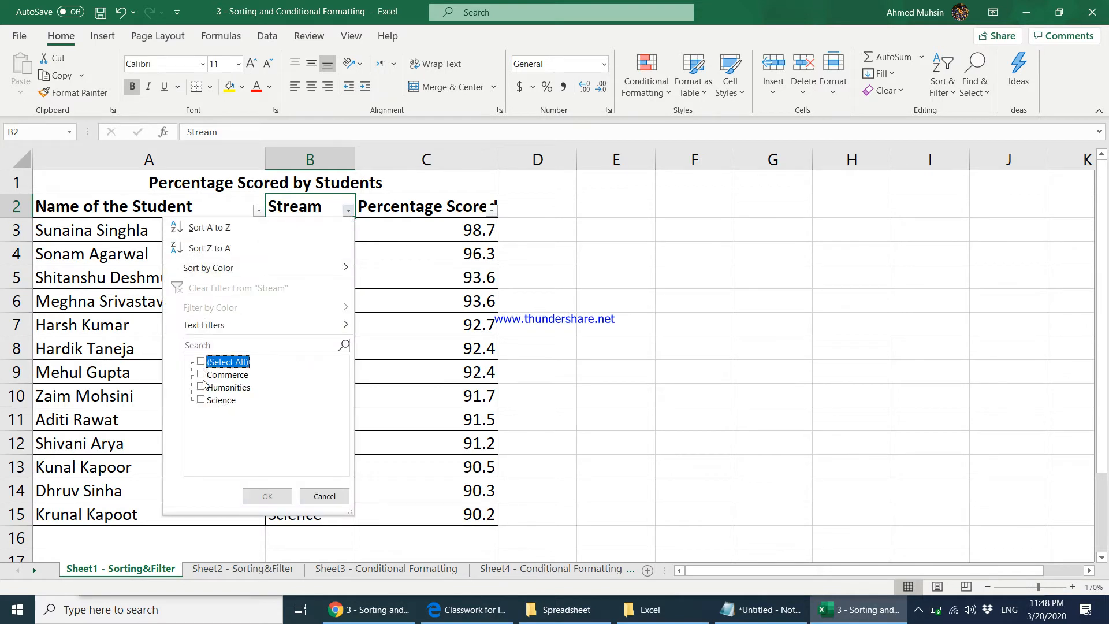
{"action": "left_click", "coordinate": [203, 400]}
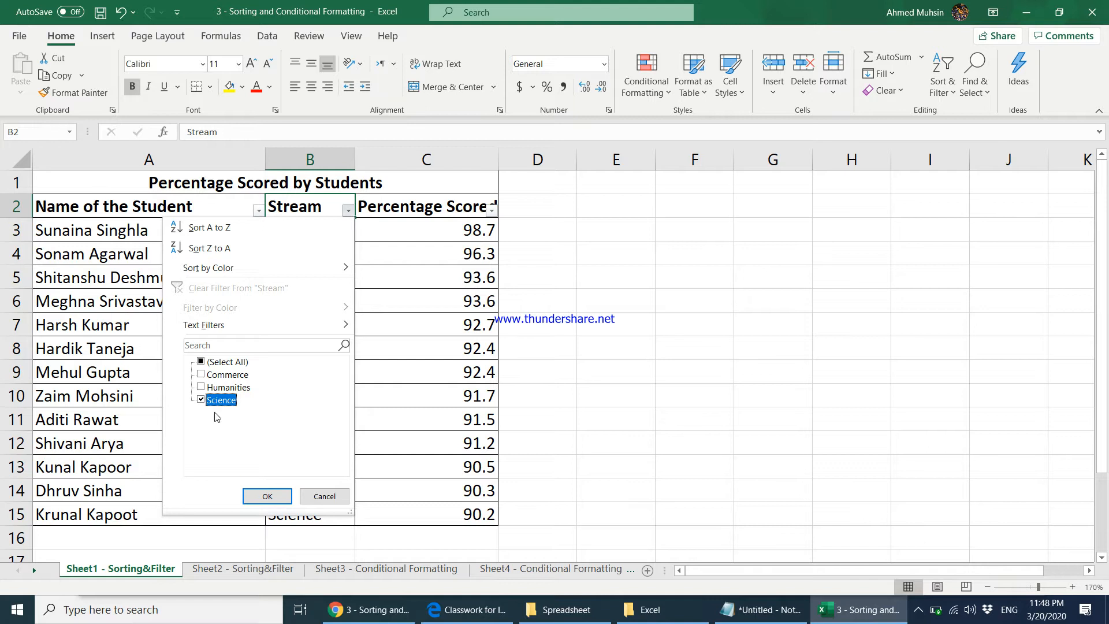
{"action": "left_click", "coordinate": [266, 496]}
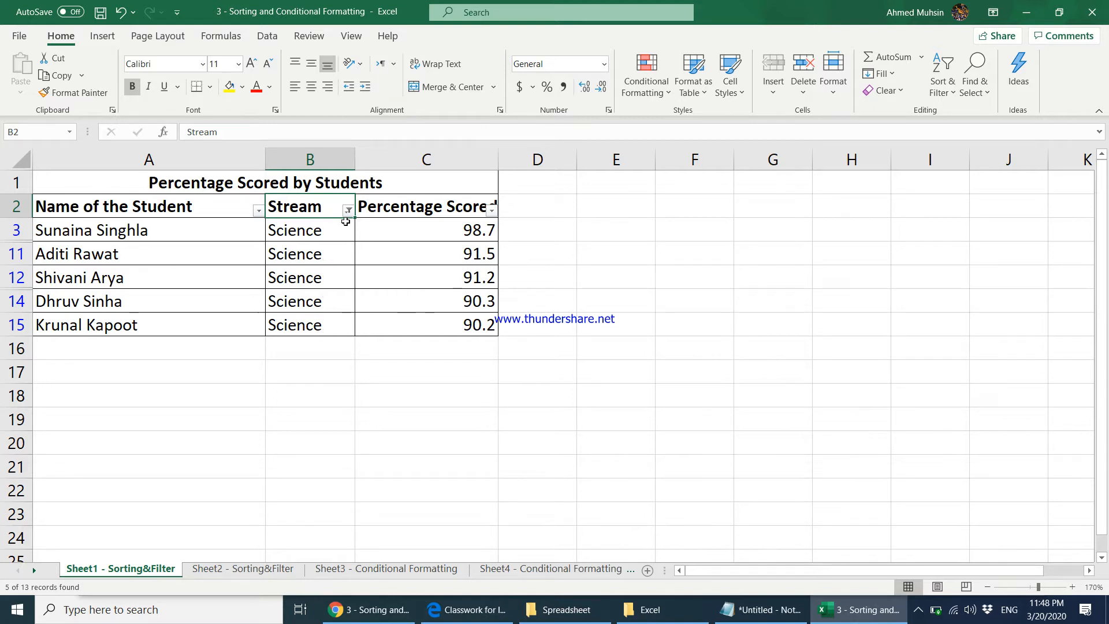
Step: In Notepad, add the task line "Display the students who have scored a percentage score greater than 95" and minimize the note
{"action": "left_click", "coordinate": [748, 609]}
{"action": "key", "text": "Return"}
{"action": "key", "text": "Return"}
{"action": "type", "text": "Display the studnets"}
{"action": "key", "text": "BackSpace"}
{"action": "key", "text": "BackSpace"}
{"action": "key", "text": "BackSpace"}
{"action": "key", "text": "BackSpace"}
{"action": "type", "text": "ents who "}
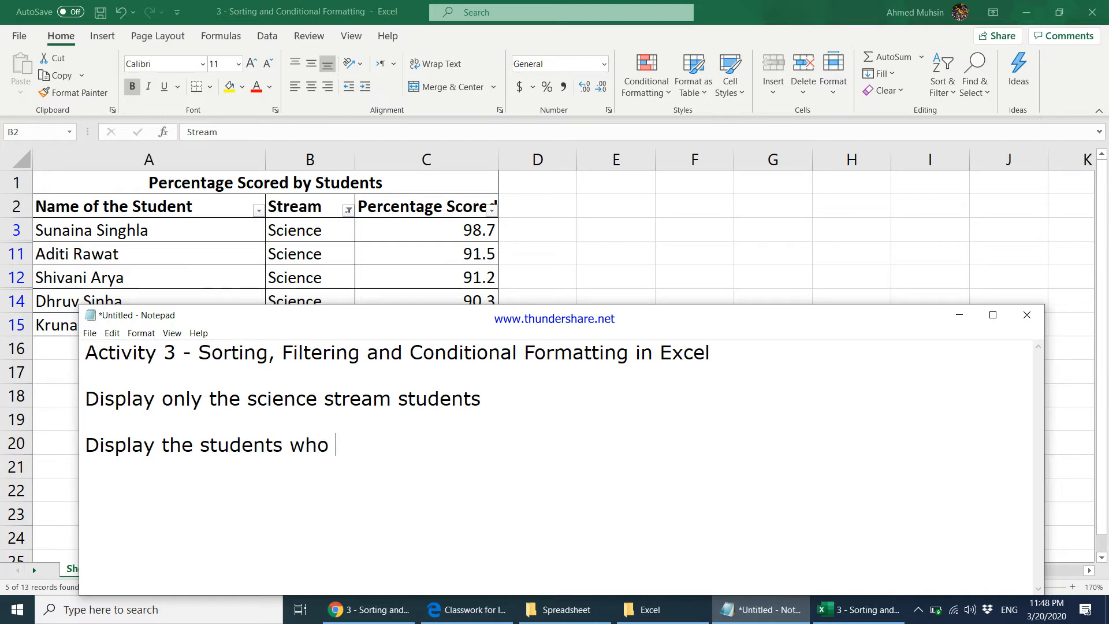
{"action": "type", "text": "have scored a percent"}
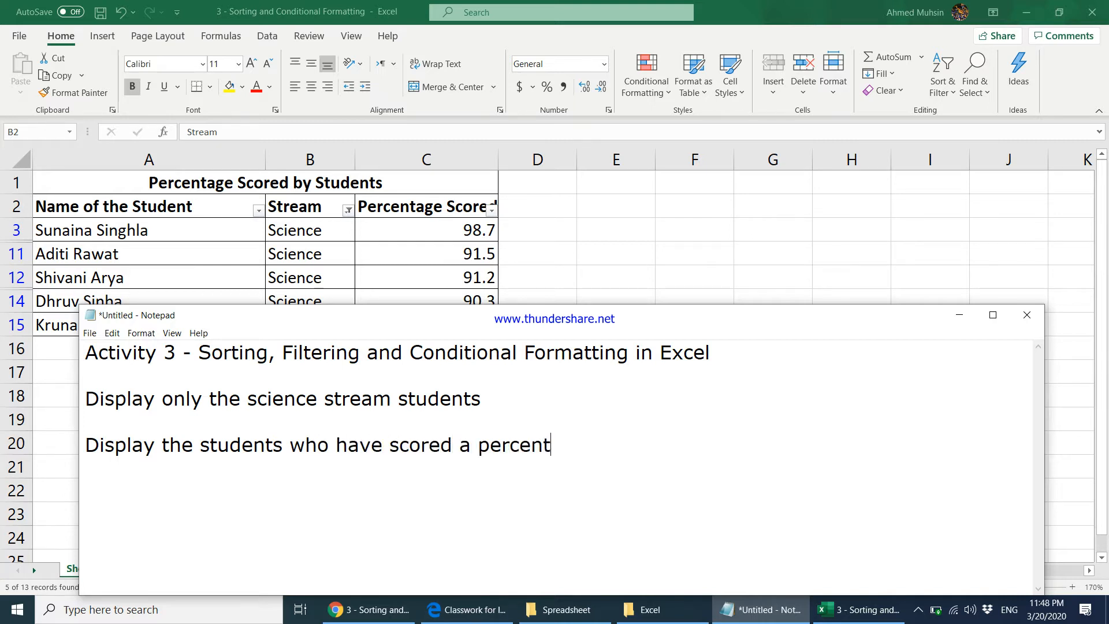
{"action": "type", "text": "age score greater than 95"}
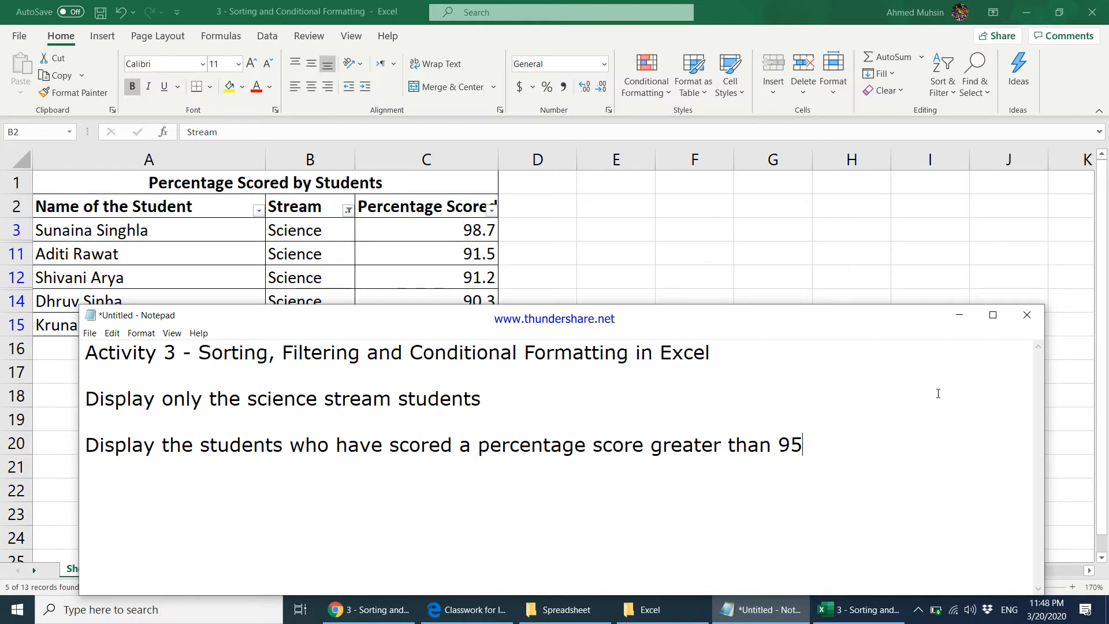
{"action": "left_click", "coordinate": [961, 317]}
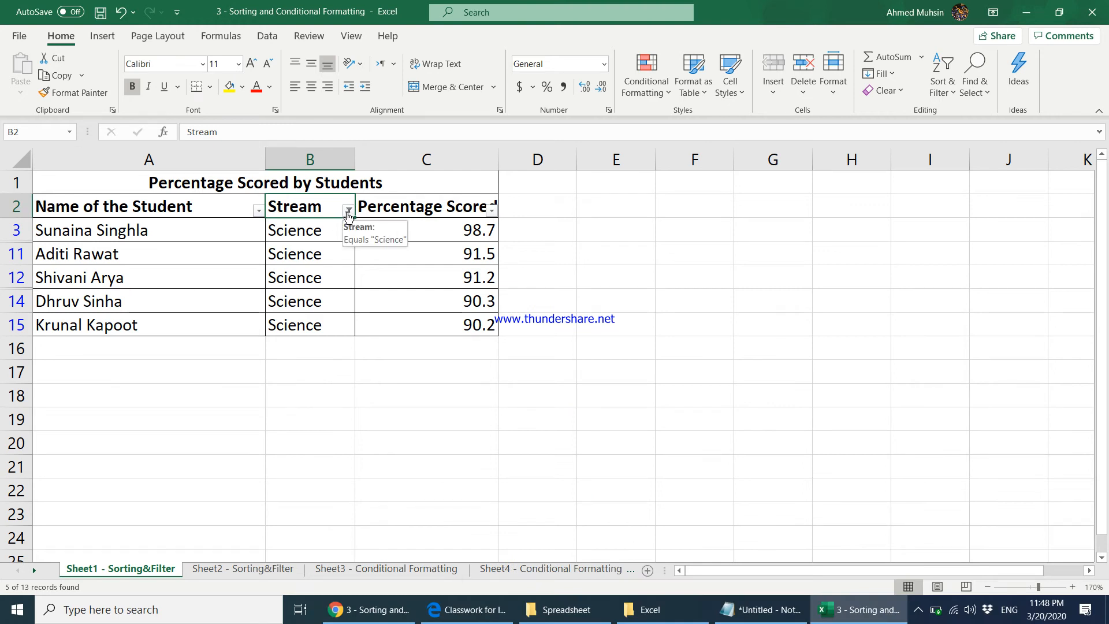
Step: Clear the Stream filter in Excel and filter the Percentage Scored column to values greater than 95
{"action": "left_click", "coordinate": [349, 211]}
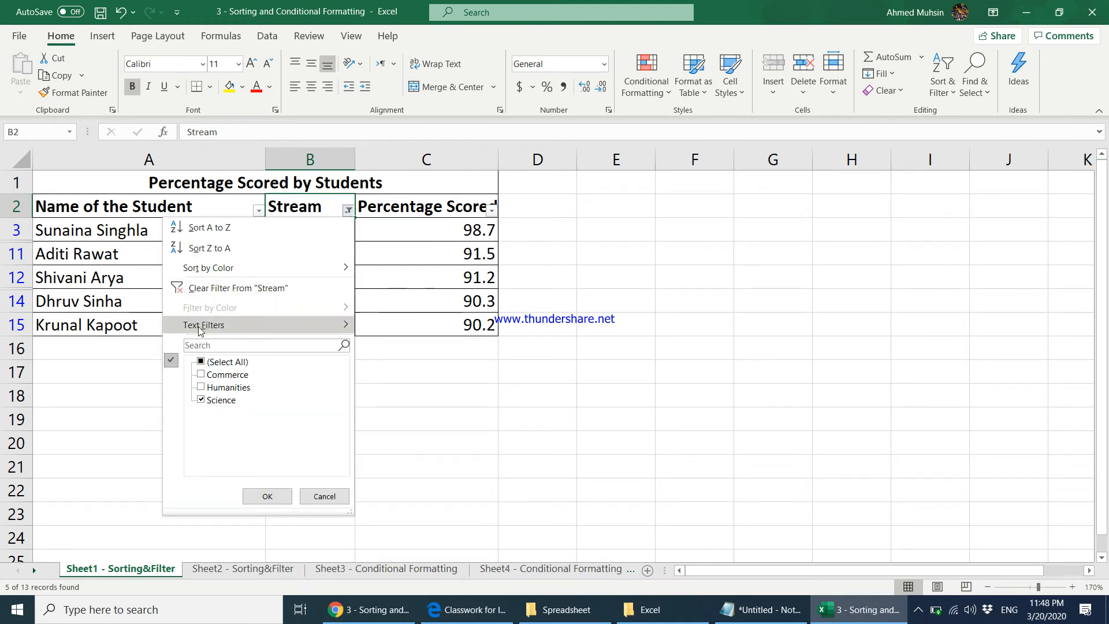
{"action": "left_click", "coordinate": [208, 291]}
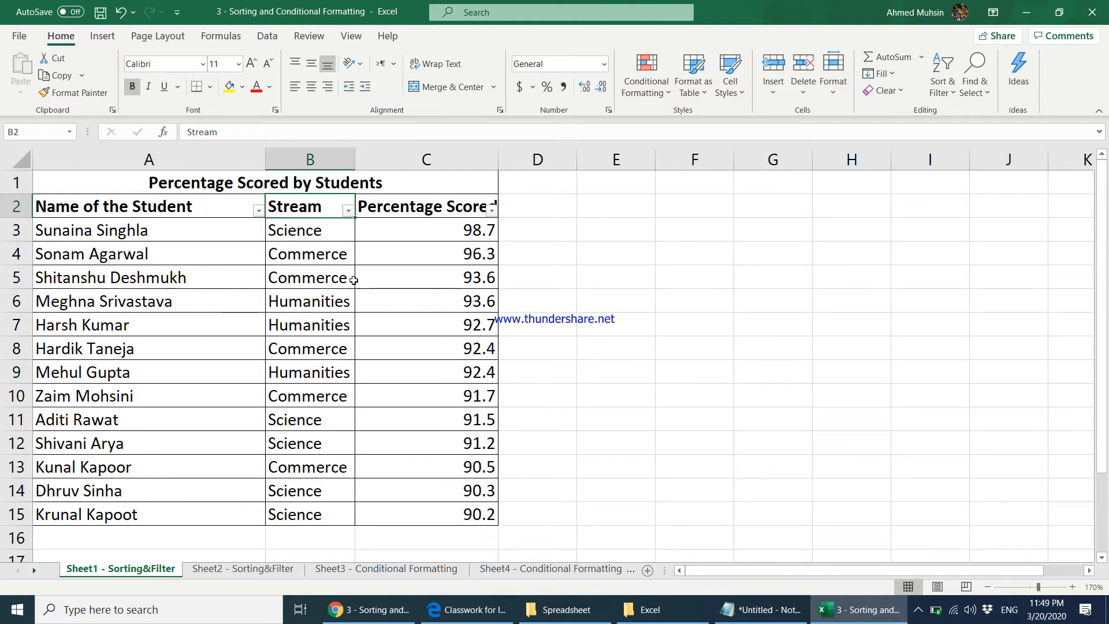
{"action": "left_click", "coordinate": [413, 207]}
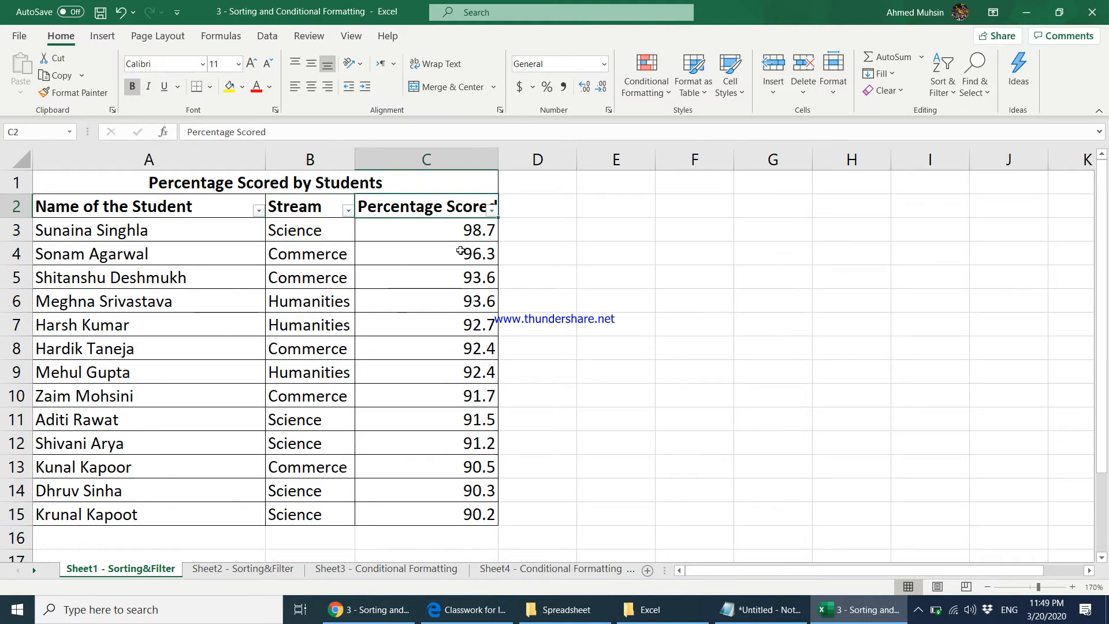
{"action": "left_click", "coordinate": [492, 210]}
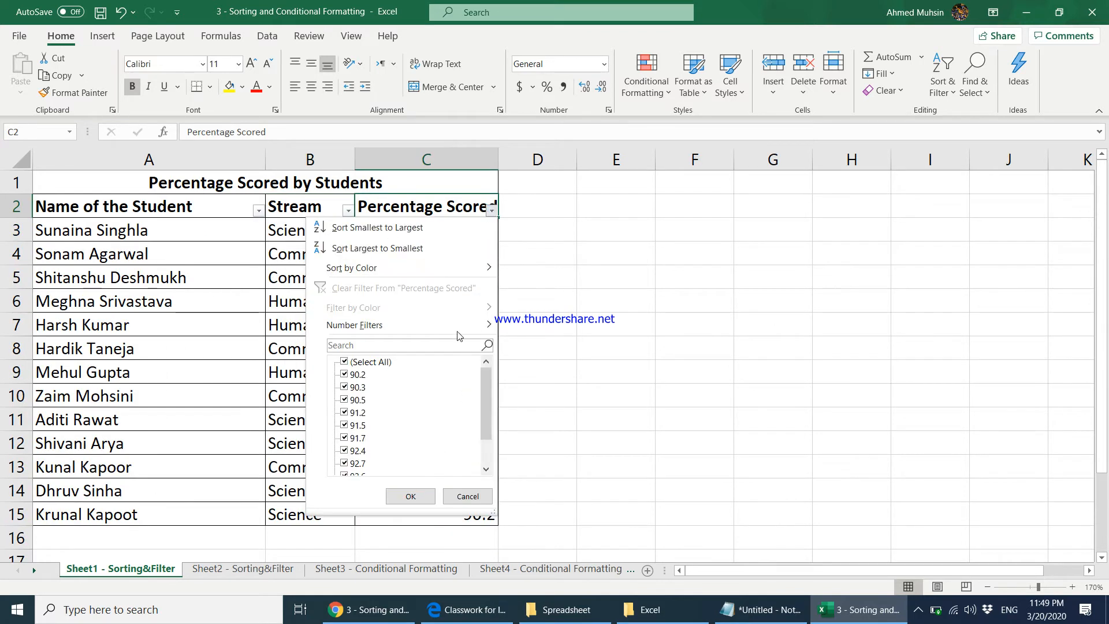
{"action": "mouse_move", "coordinate": [453, 321]}
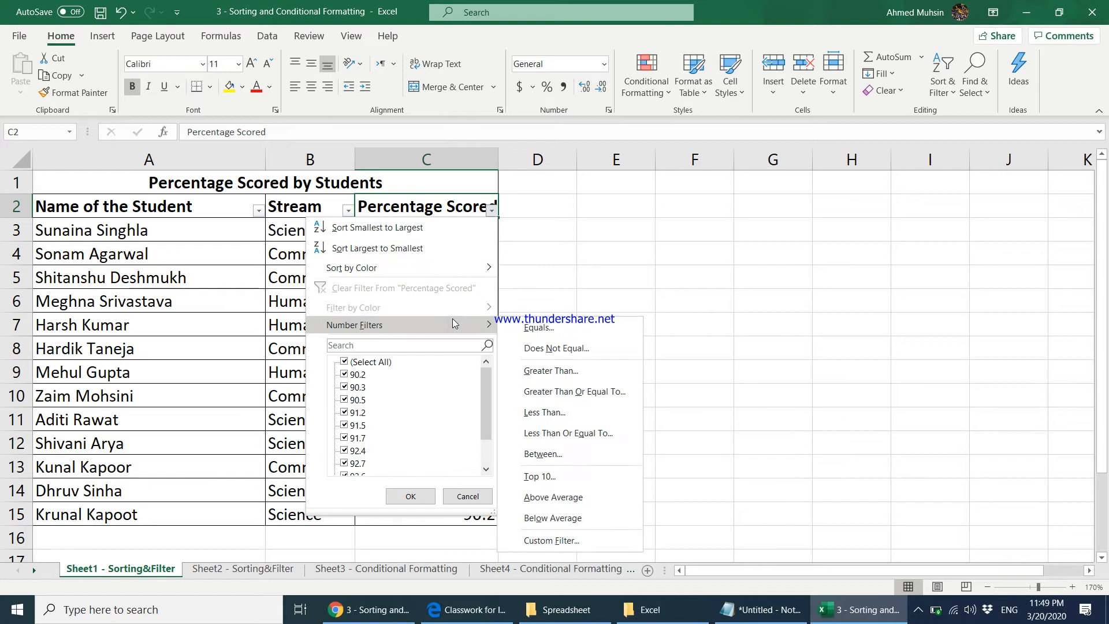
{"action": "left_click", "coordinate": [560, 369]}
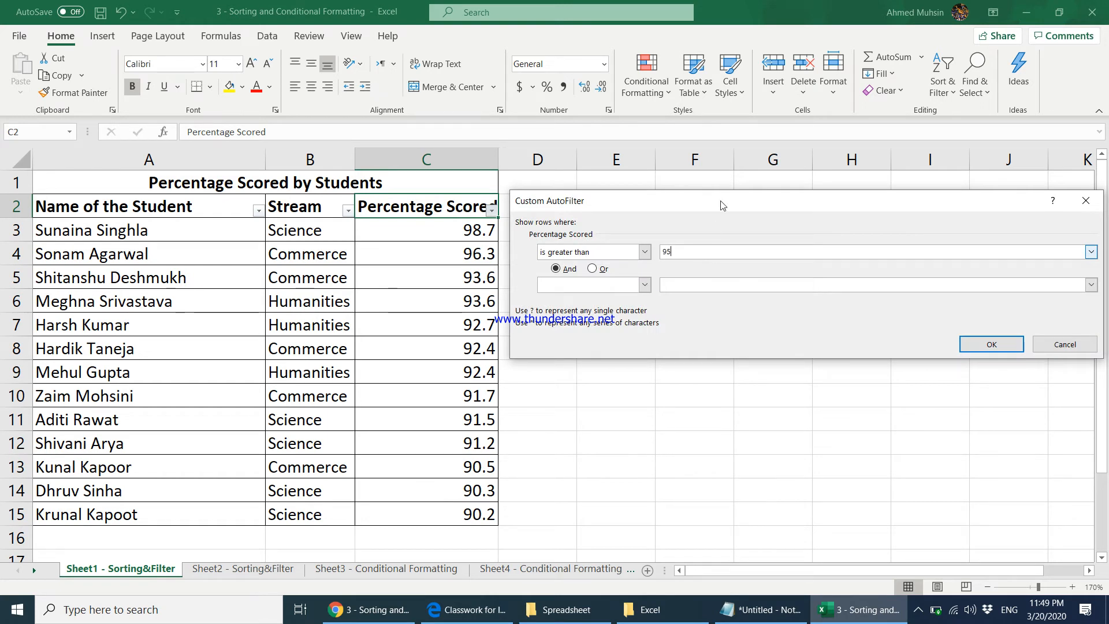
{"action": "left_click", "coordinate": [1002, 349]}
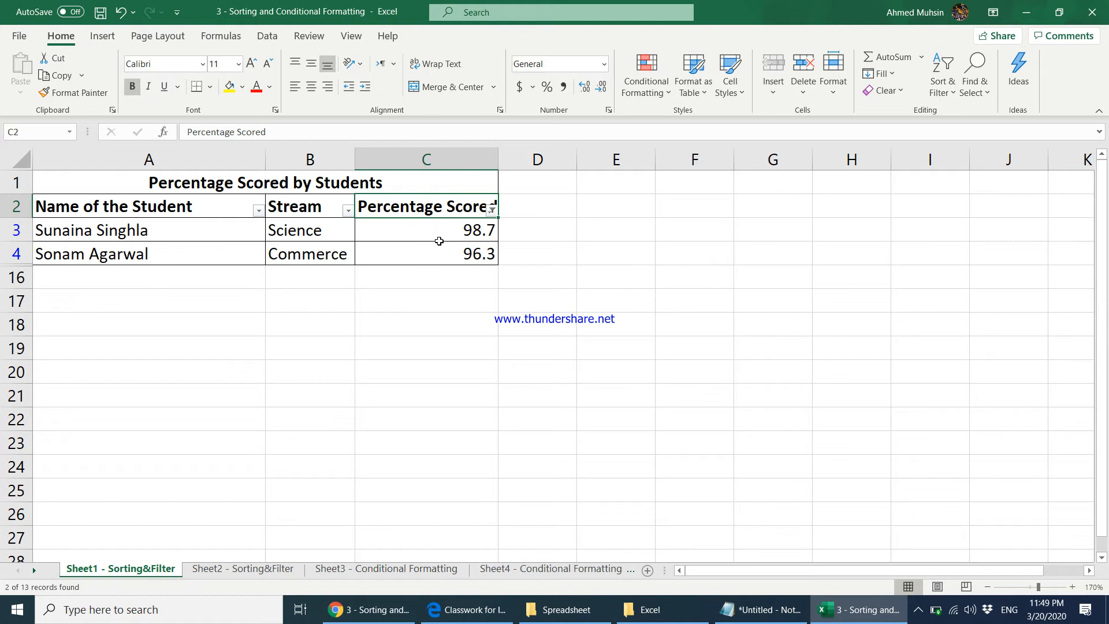
Step: Clear the filter from the Percentage Scored column
{"action": "left_click", "coordinate": [491, 210]}
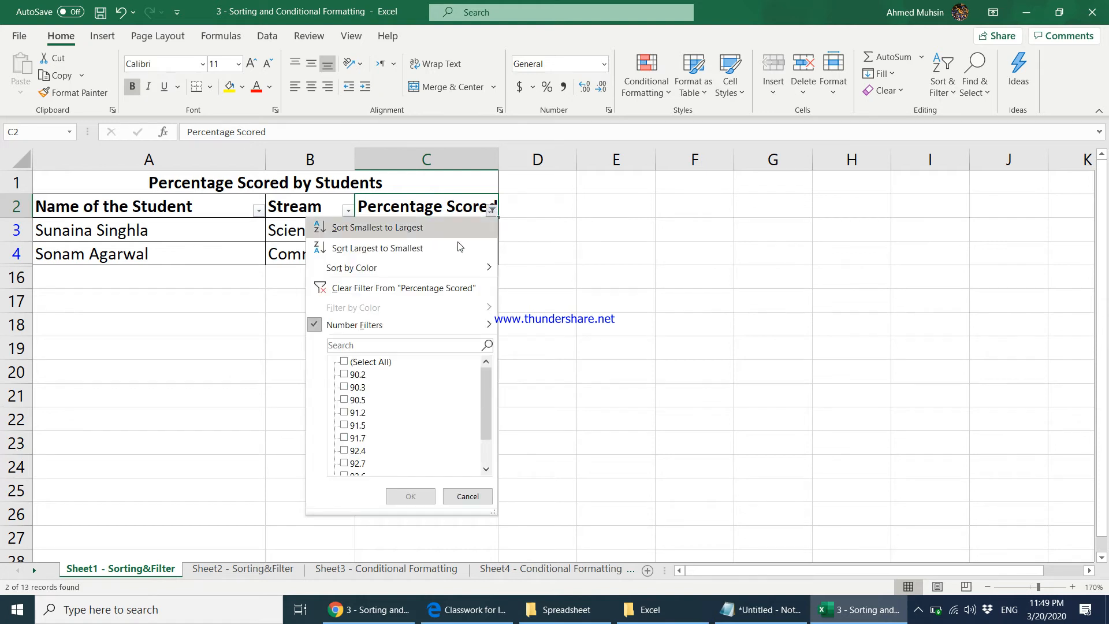
{"action": "left_click", "coordinate": [359, 293]}
Step: In Notepad, extend the second task line with "and are from the science stream" and highlight its two conditions
{"action": "left_click", "coordinate": [761, 612]}
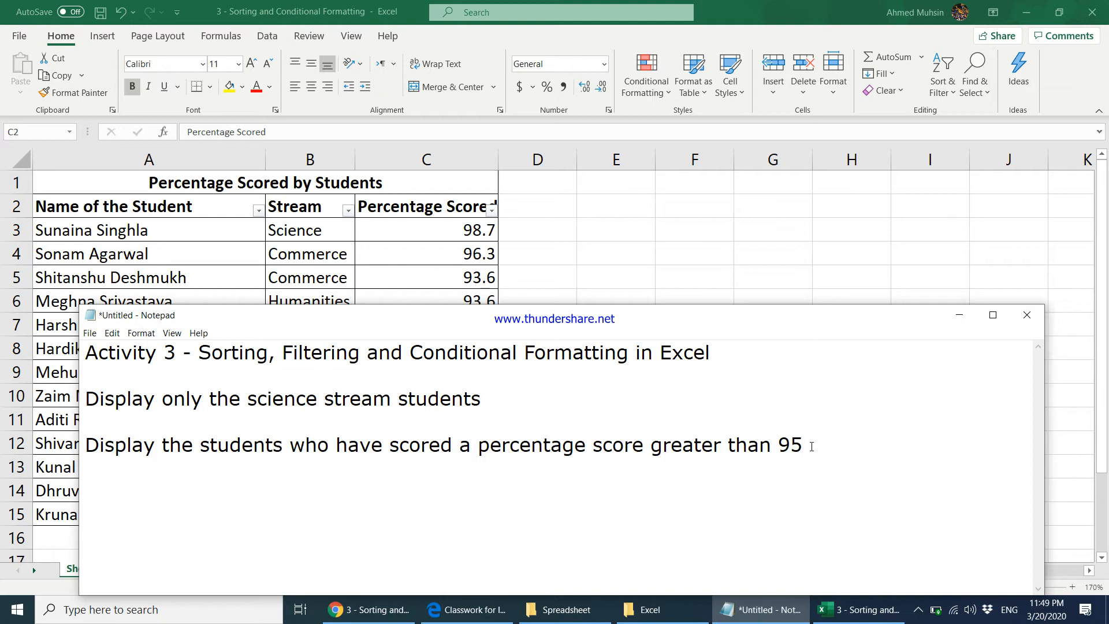
{"action": "type", "text": "and are from the sc"}
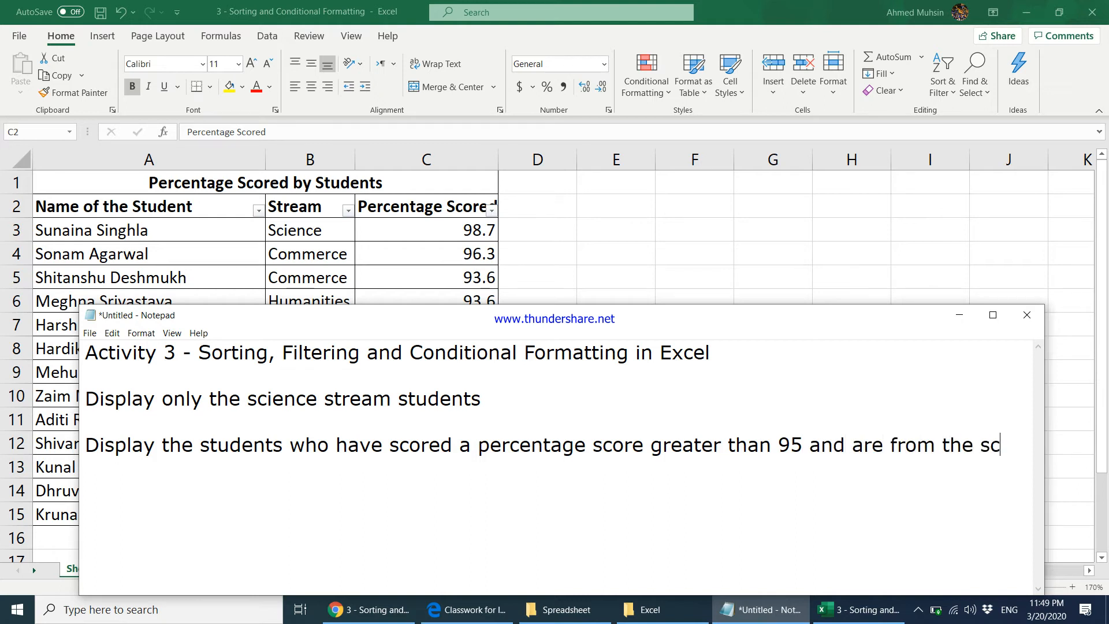
{"action": "type", "text": "ience stream"}
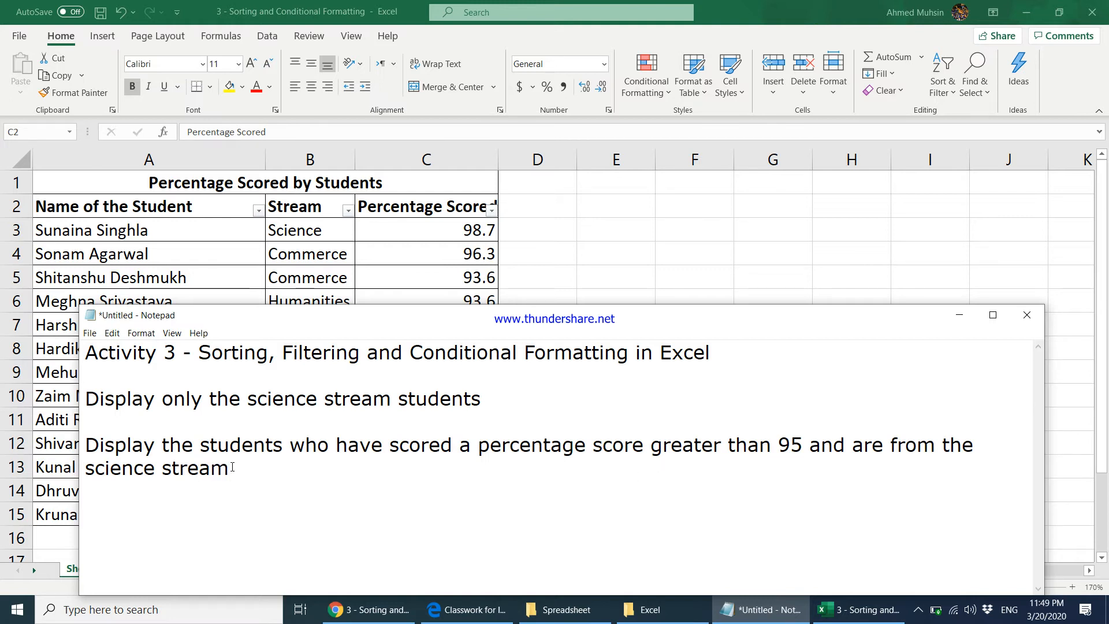
{"action": "left_click_drag", "start_coordinate": [759, 446], "coordinate": [821, 446]}
{"action": "left_click_drag", "start_coordinate": [111, 466], "coordinate": [177, 468]}
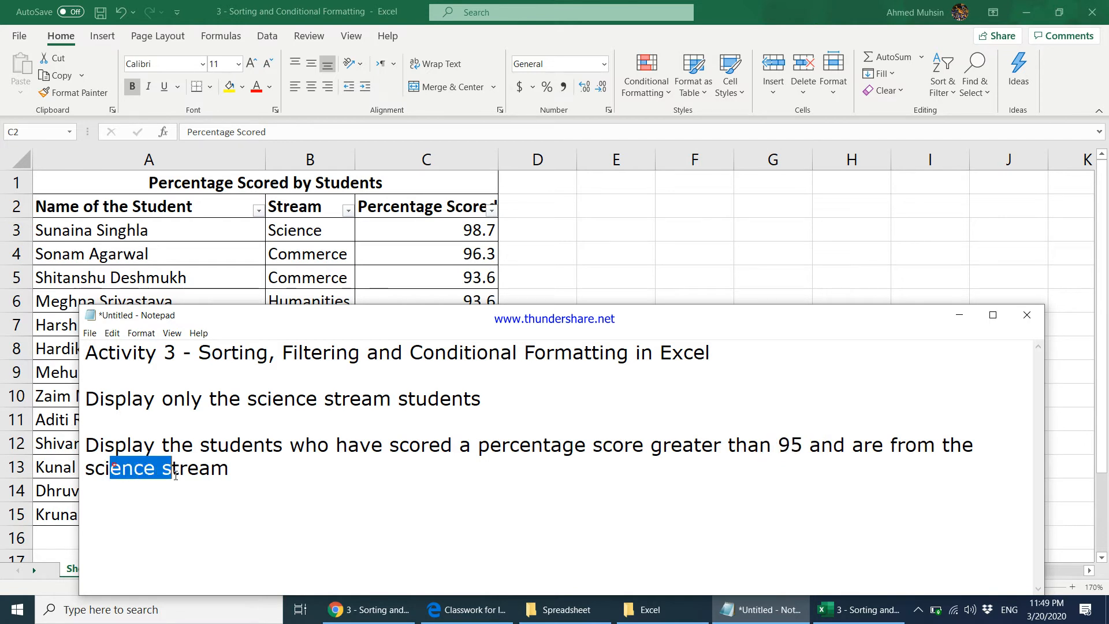
Step: Return to Excel and filter the Stream column to show only Science
{"action": "left_click", "coordinate": [324, 274]}
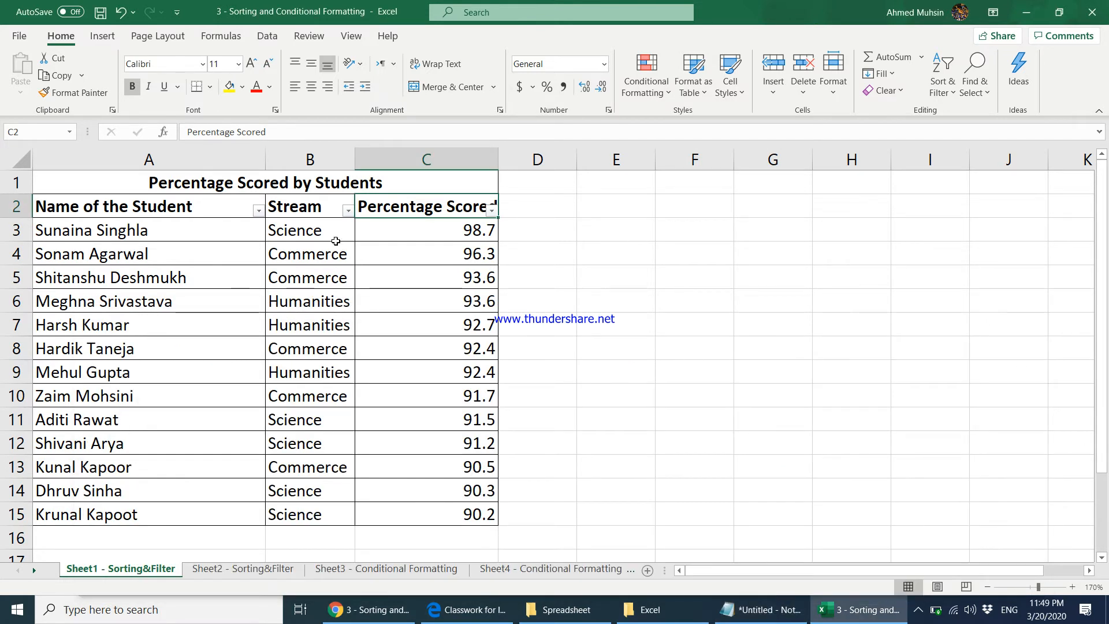
{"action": "left_click", "coordinate": [348, 210]}
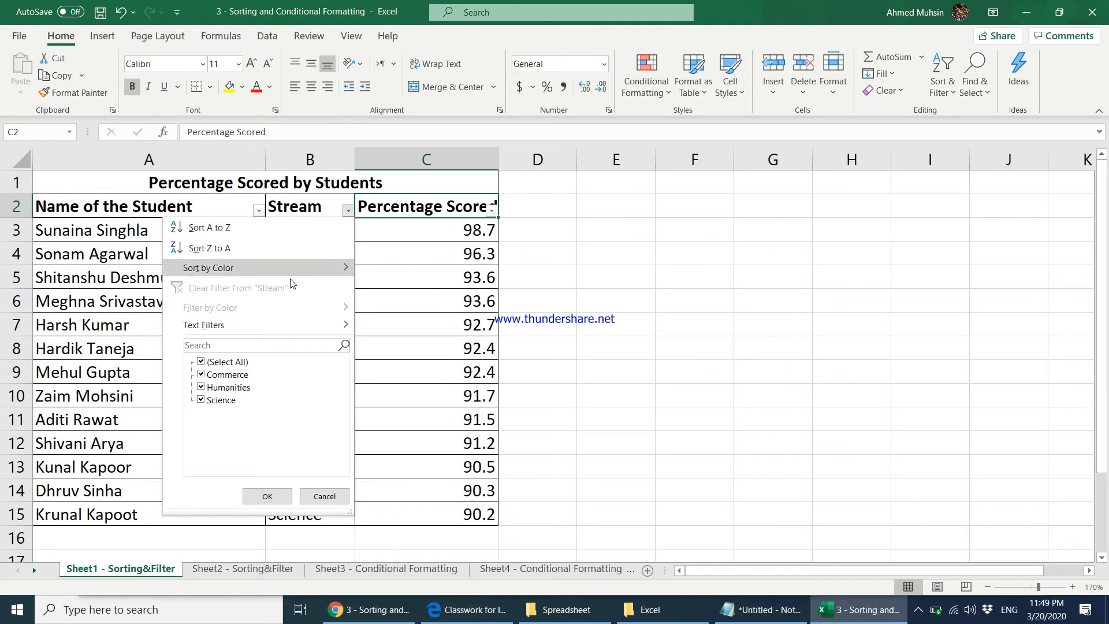
{"action": "left_click", "coordinate": [202, 362]}
{"action": "left_click", "coordinate": [201, 399]}
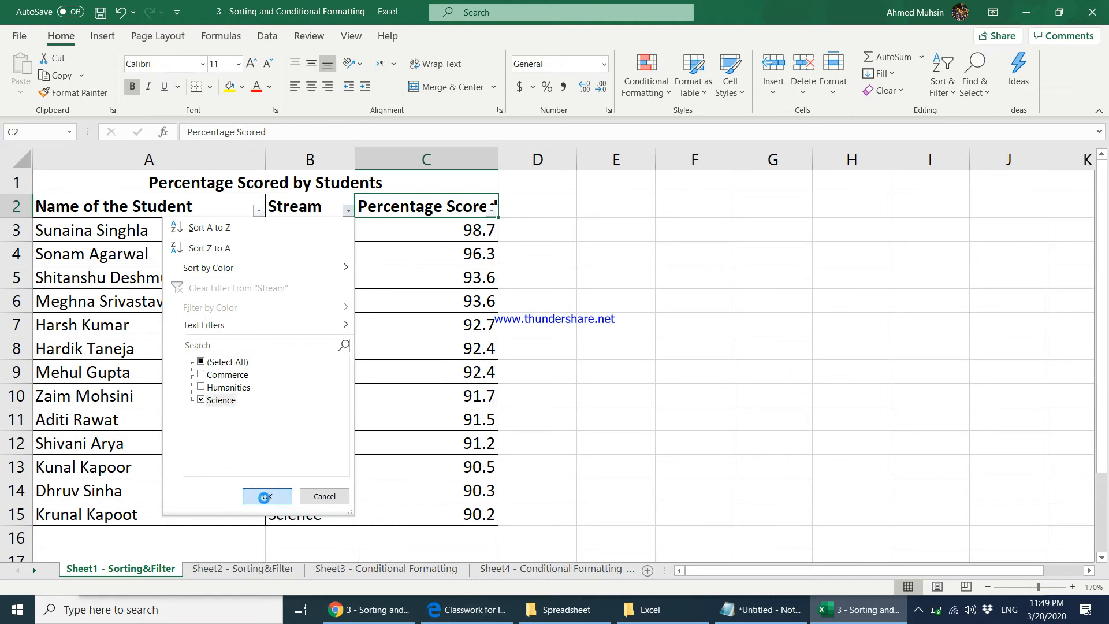
{"action": "left_click", "coordinate": [267, 498]}
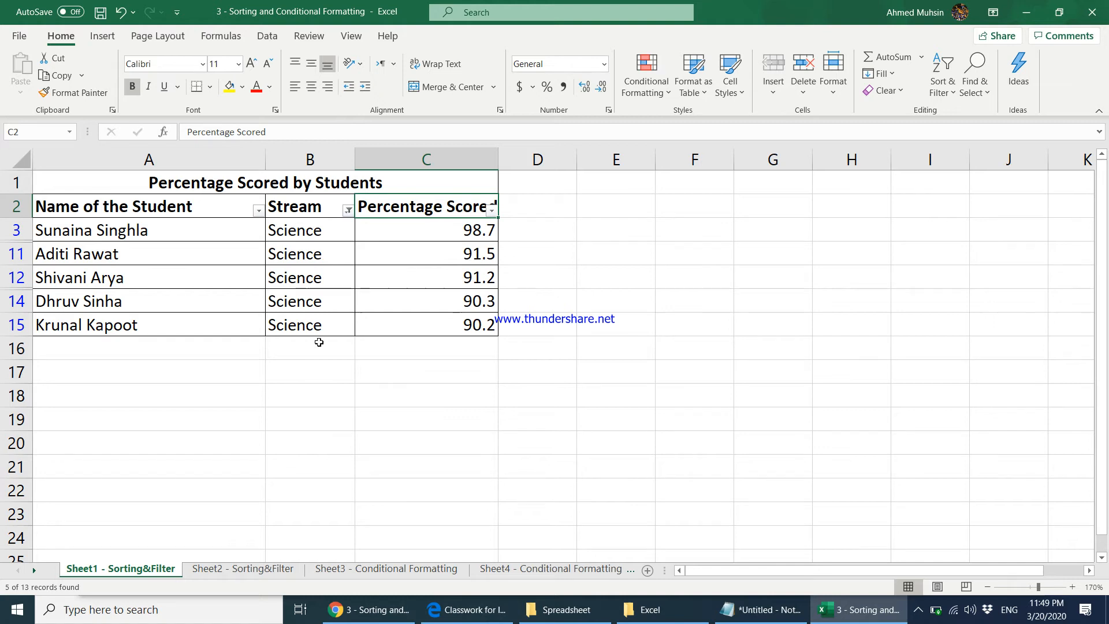
Step: Add a number filter on the Percentage Scored column for values greater than 95
{"action": "left_click", "coordinate": [491, 211]}
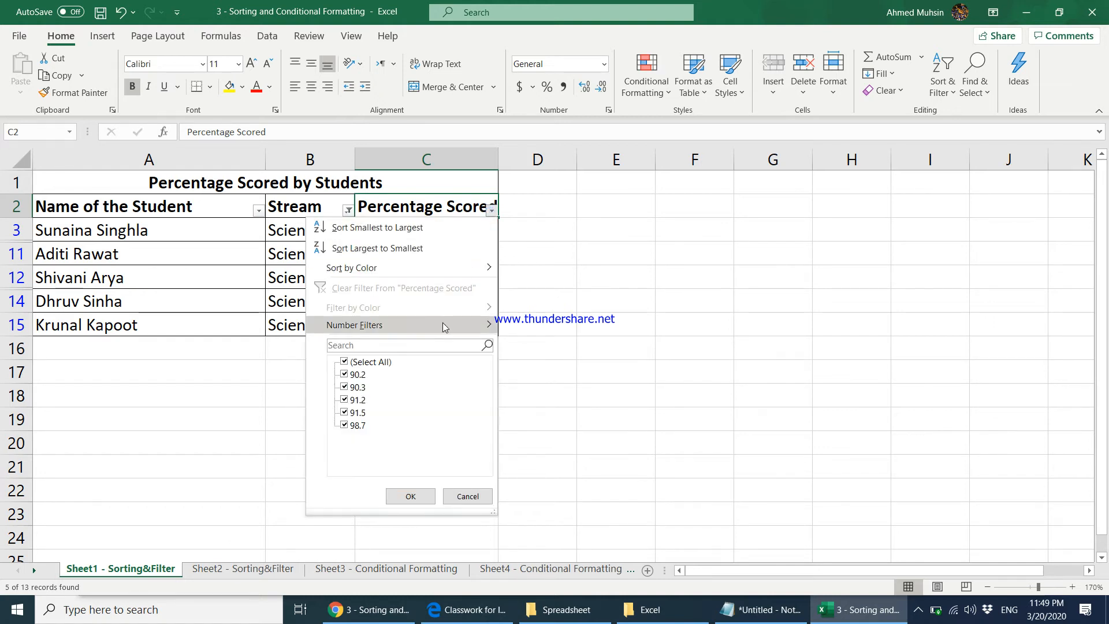
{"action": "mouse_move", "coordinate": [443, 322]}
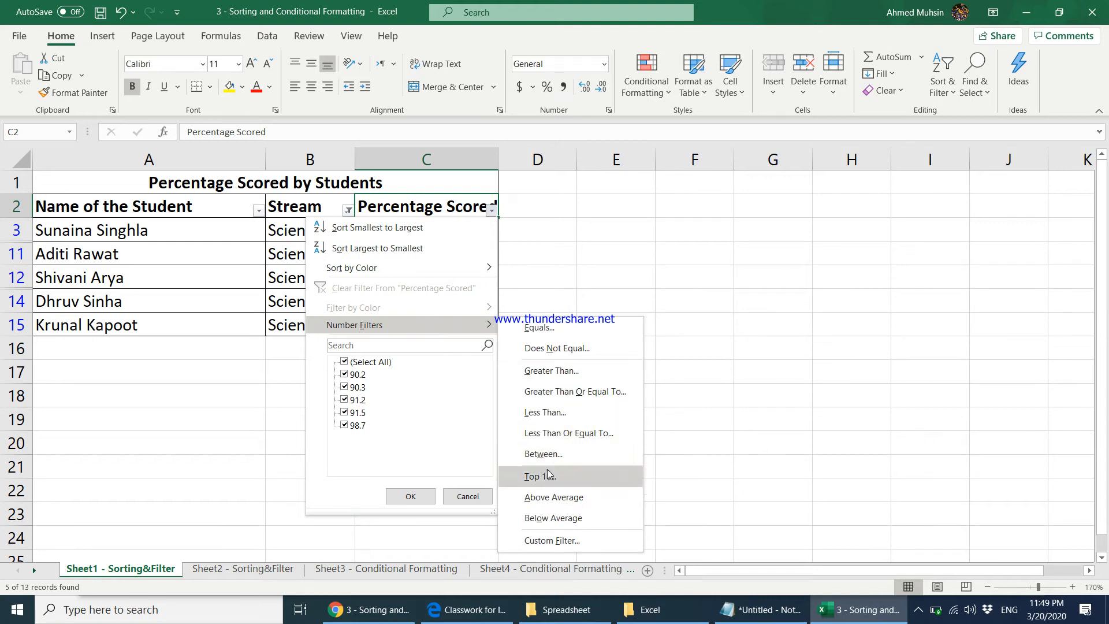
{"action": "left_click", "coordinate": [552, 373]}
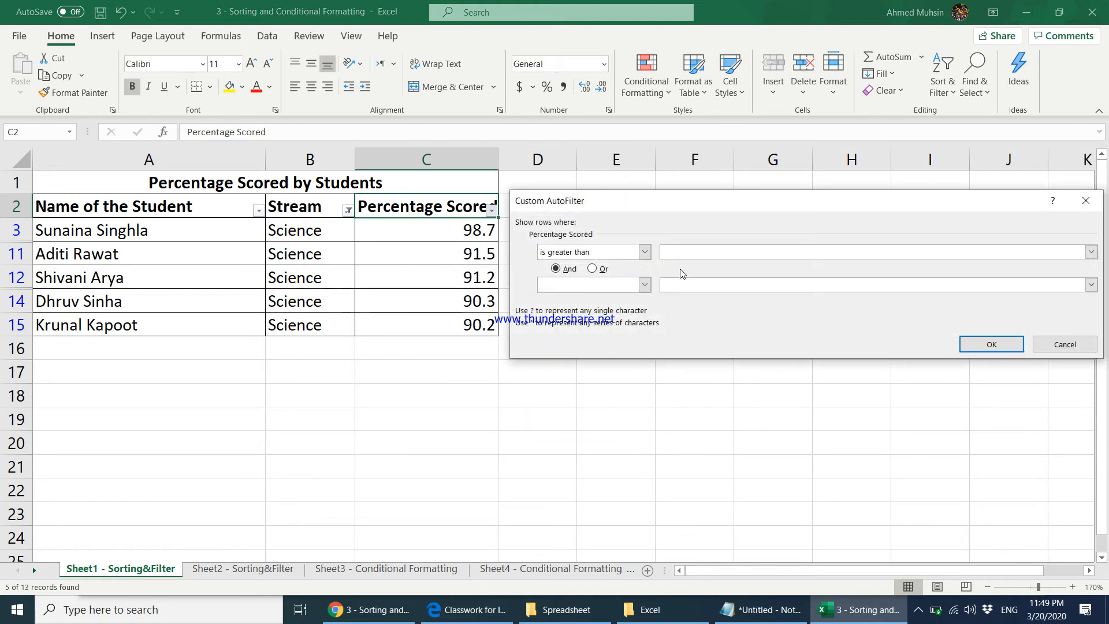
{"action": "key", "text": "Return"}
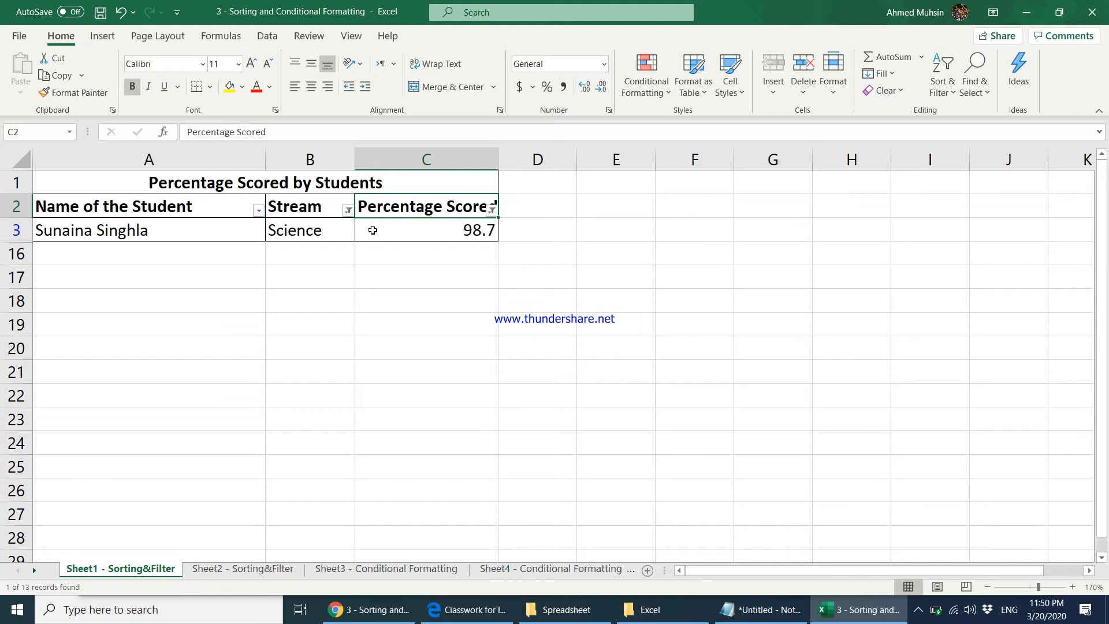
Step: Clear the filters from the Stream and Percentage Scored columns
{"action": "left_click", "coordinate": [348, 210]}
{"action": "left_click", "coordinate": [217, 288]}
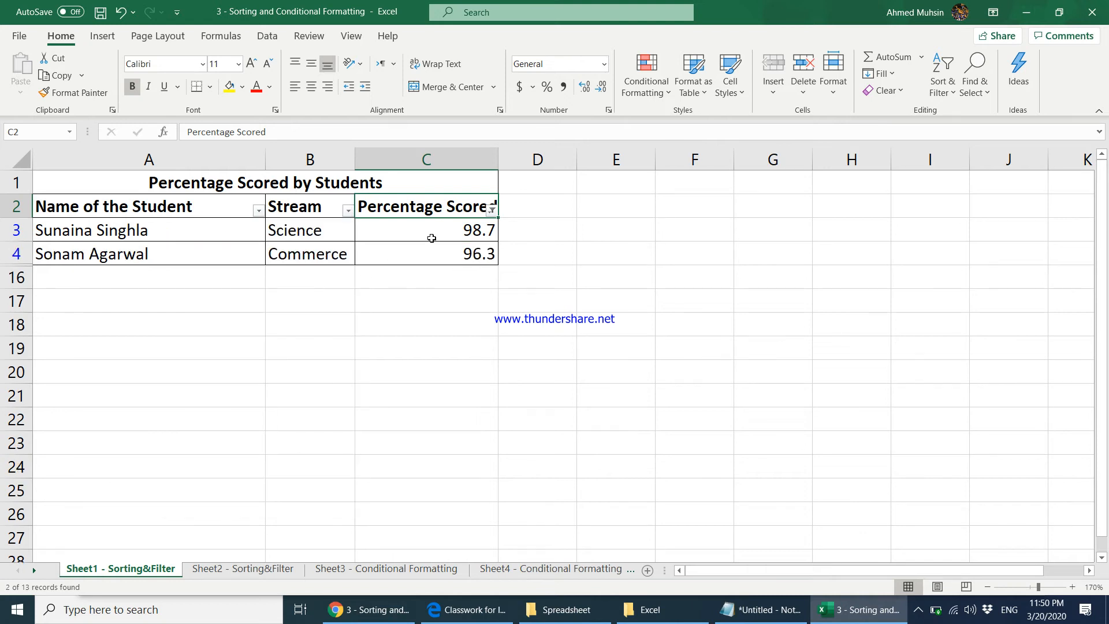
{"action": "left_click", "coordinate": [491, 211]}
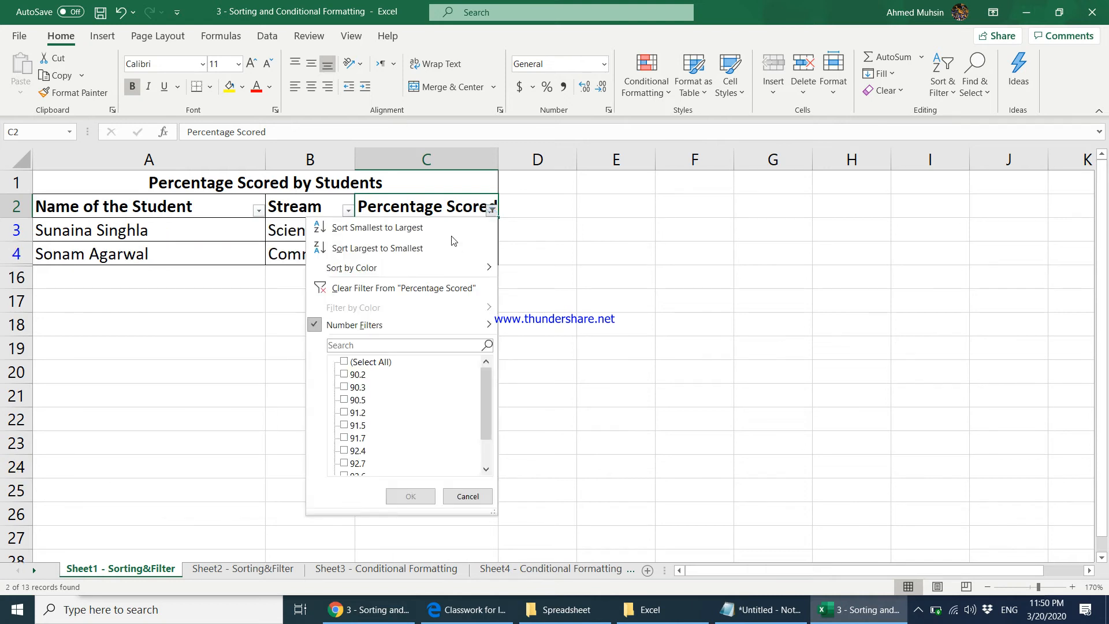
{"action": "left_click", "coordinate": [374, 288]}
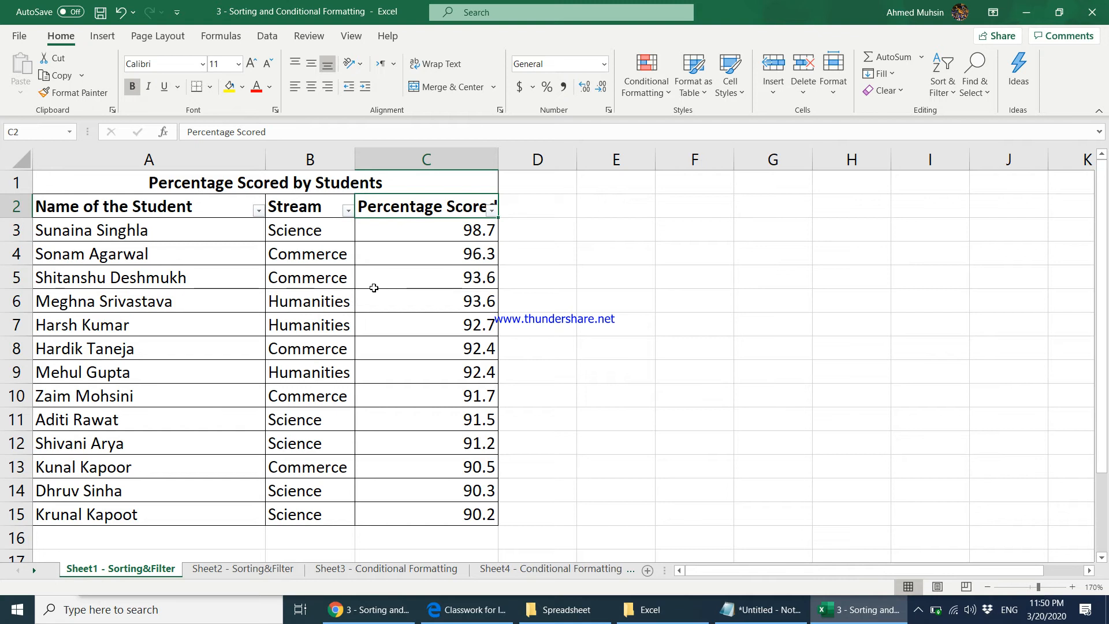
Step: Open Sheet2 - Sorting&Filter, add the Notepad task line "Display the students whose names begin with V or S", and minimize the note
{"action": "left_click", "coordinate": [258, 569]}
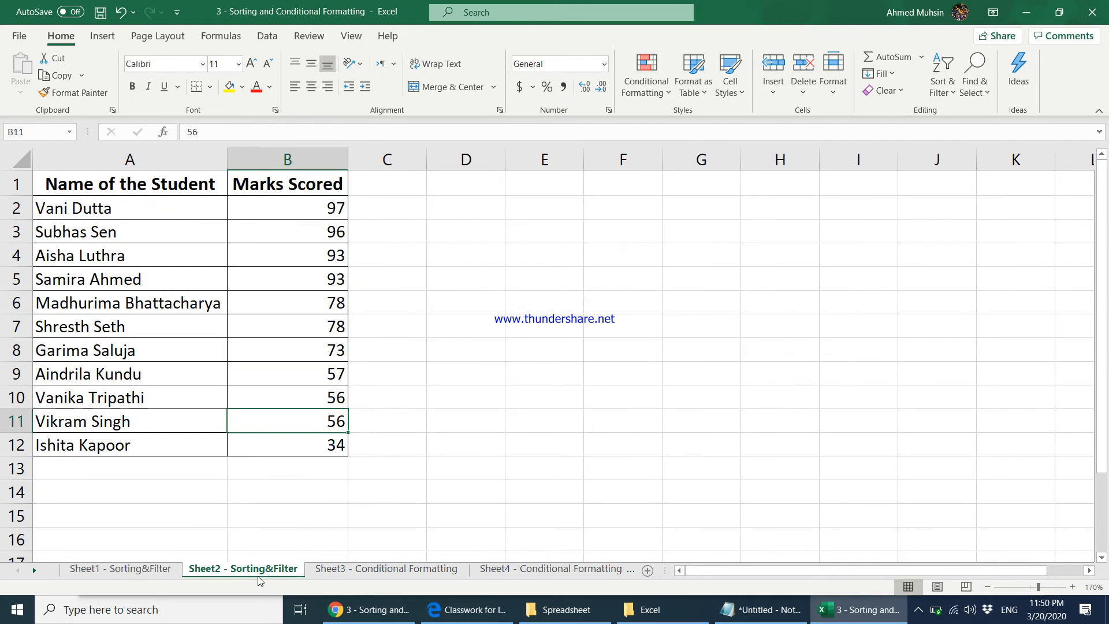
{"action": "left_click", "coordinate": [244, 328]}
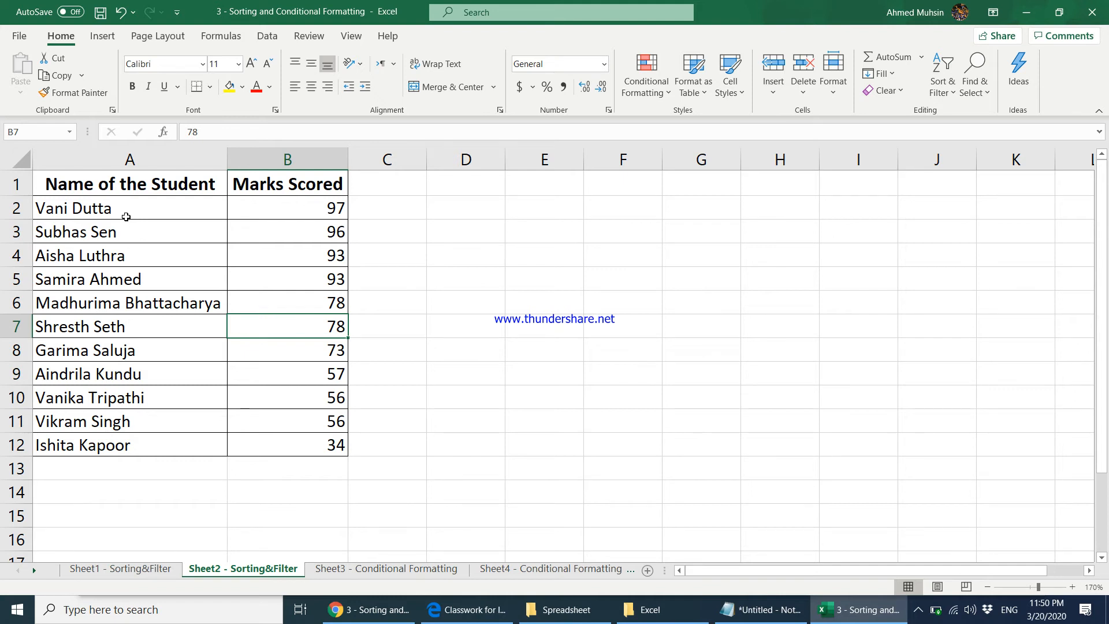
{"action": "left_click", "coordinate": [760, 610]}
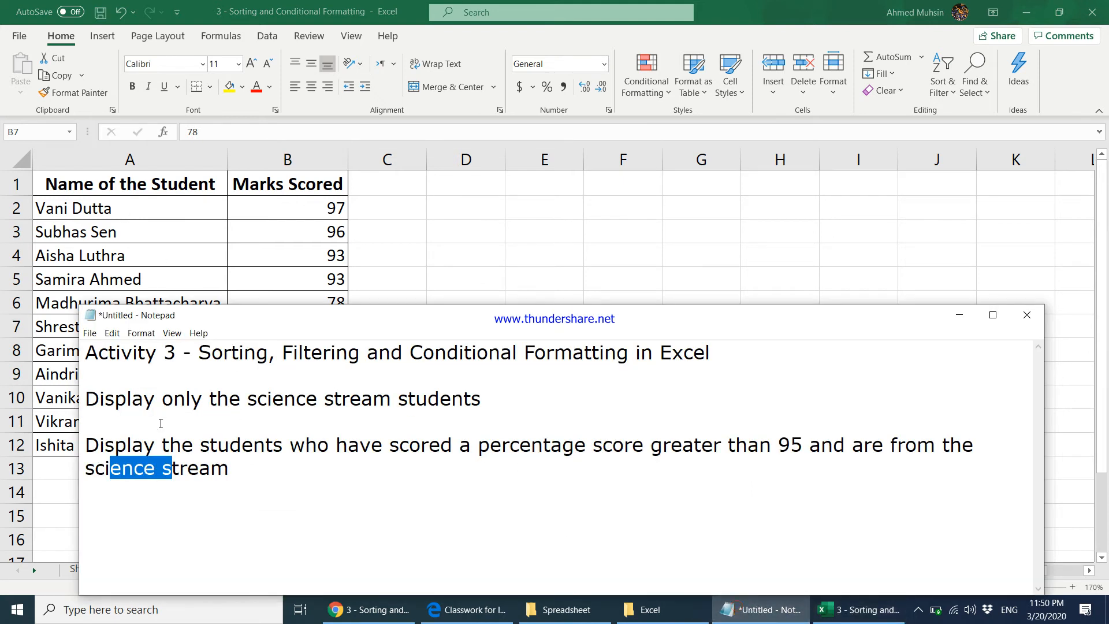
{"action": "left_click", "coordinate": [257, 483]}
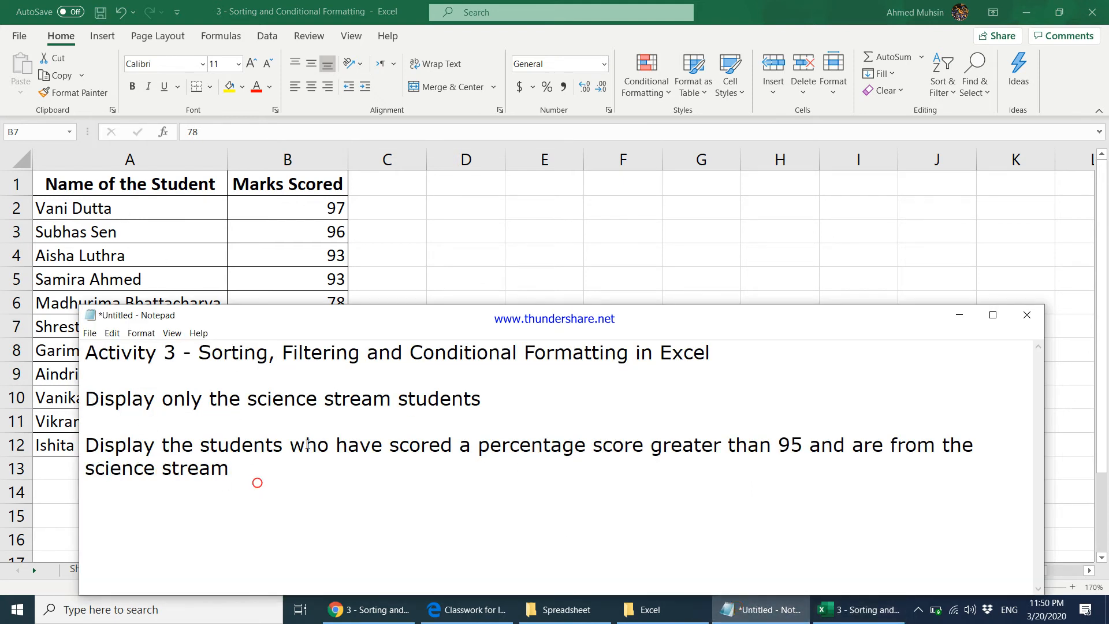
{"action": "type", "text": "Display teh"}
{"action": "key", "text": "BackSpace"}
{"action": "key", "text": "BackSpace"}
{"action": "key", "text": "BackSpace"}
{"action": "type", "text": "he students w"}
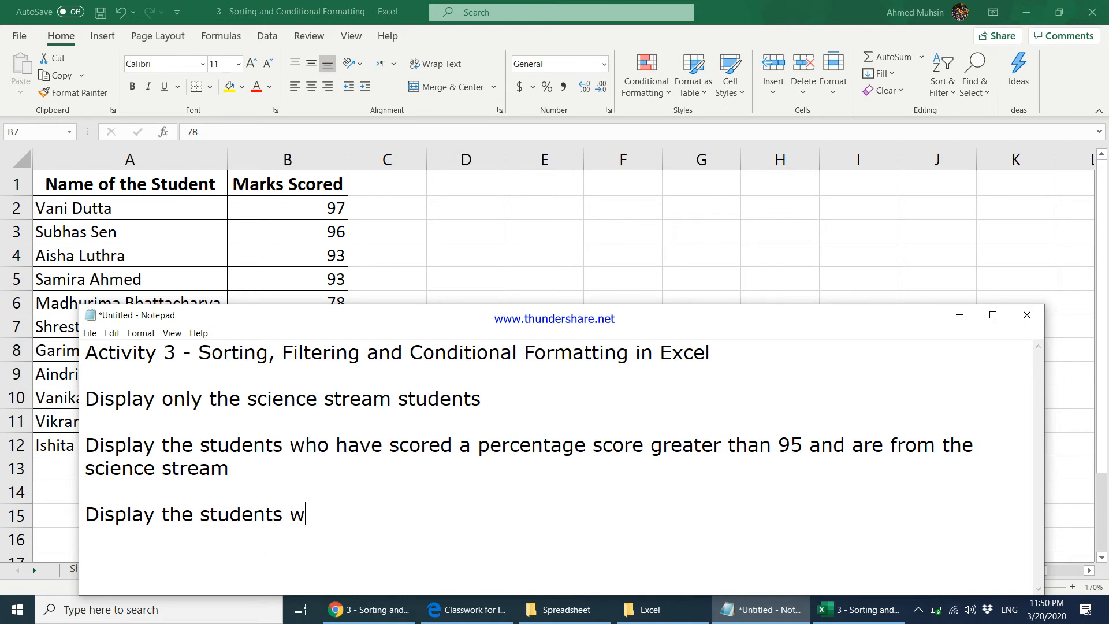
{"action": "type", "text": "hose names begin "}
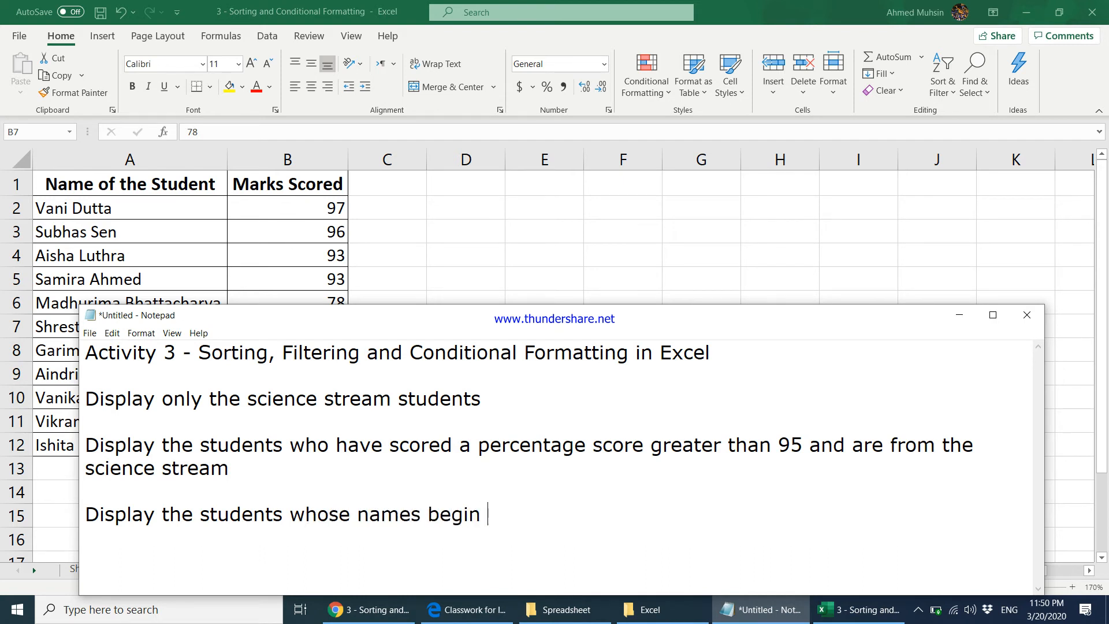
{"action": "type", "text": "with V or"}
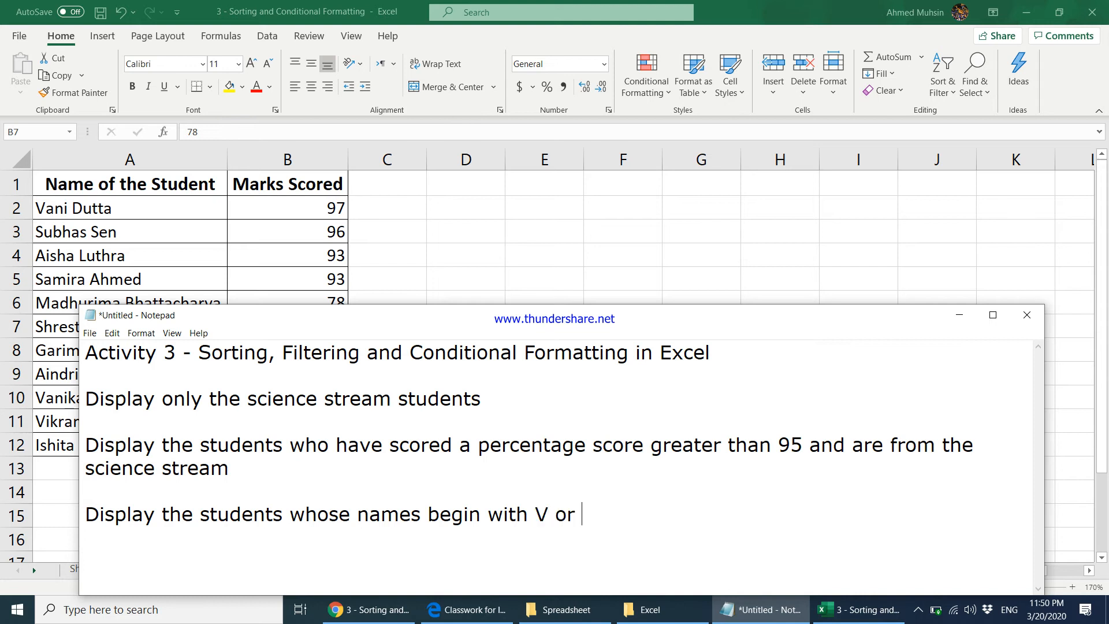
{"action": "type", "text": " S"}
{"action": "left_click", "coordinate": [959, 315]}
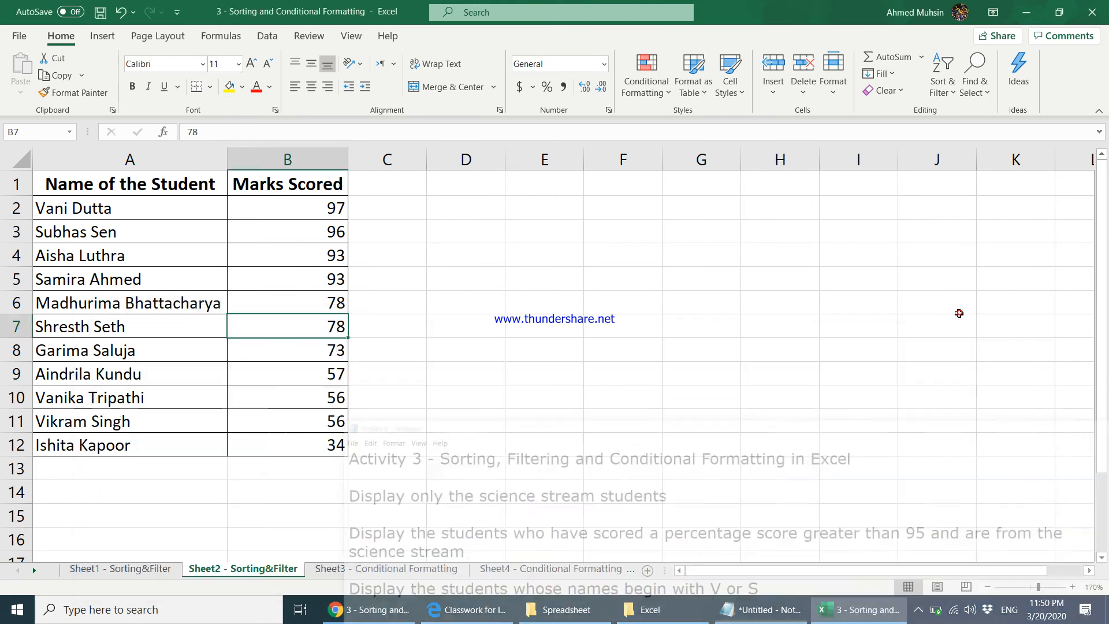
Step: Turn on filtering for the header row of the Sheet2 student marks table
{"action": "left_click", "coordinate": [153, 228]}
{"action": "left_click", "coordinate": [134, 188]}
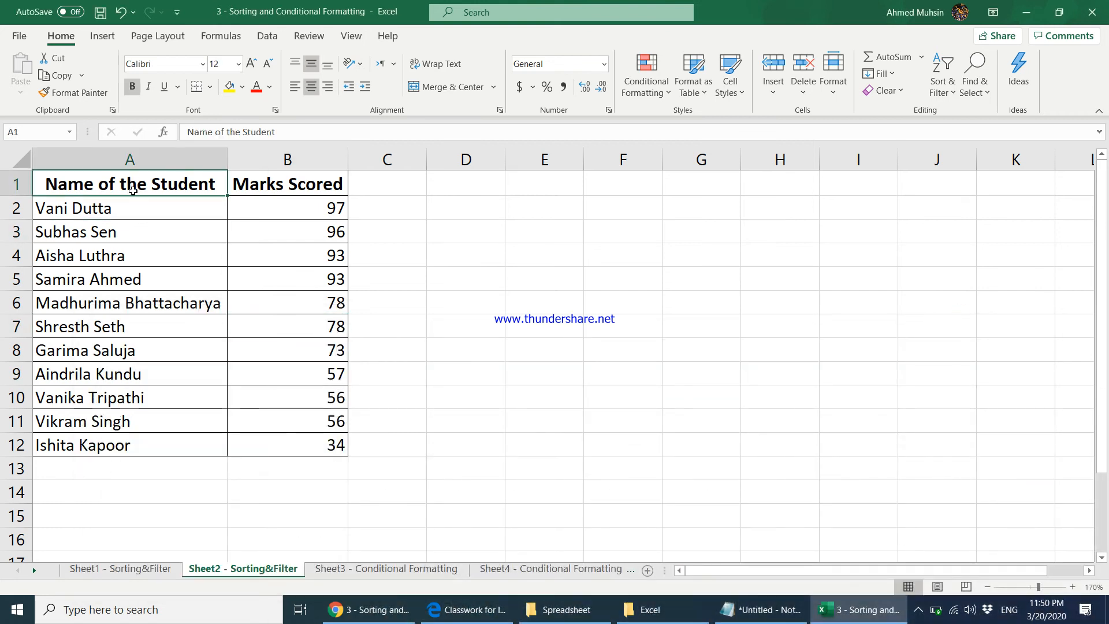
{"action": "left_click", "coordinate": [943, 78]}
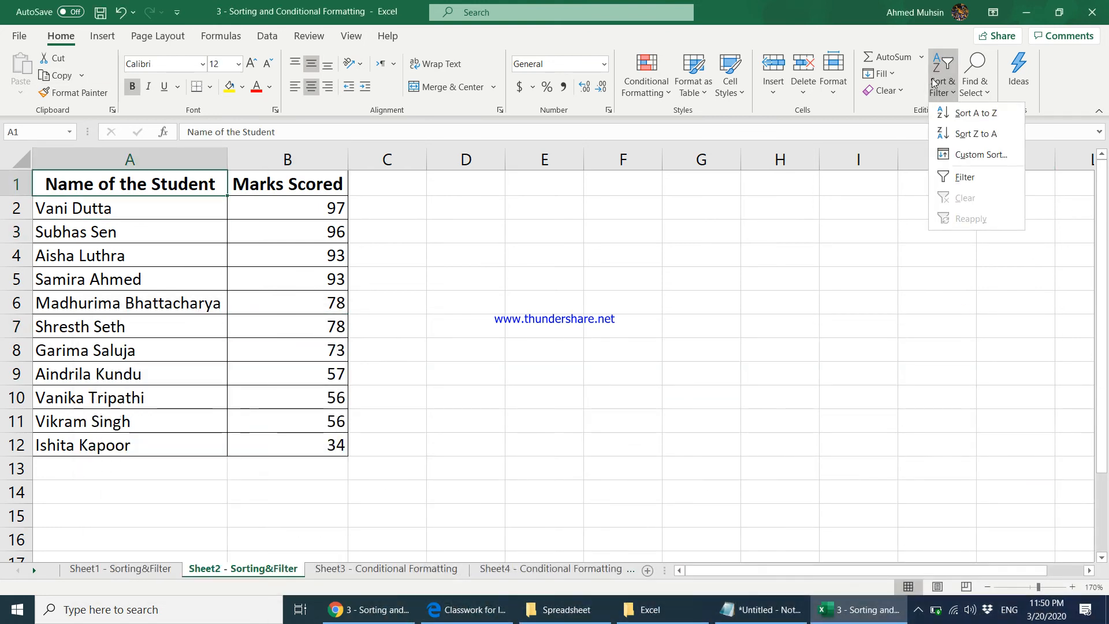
{"action": "left_click", "coordinate": [952, 179]}
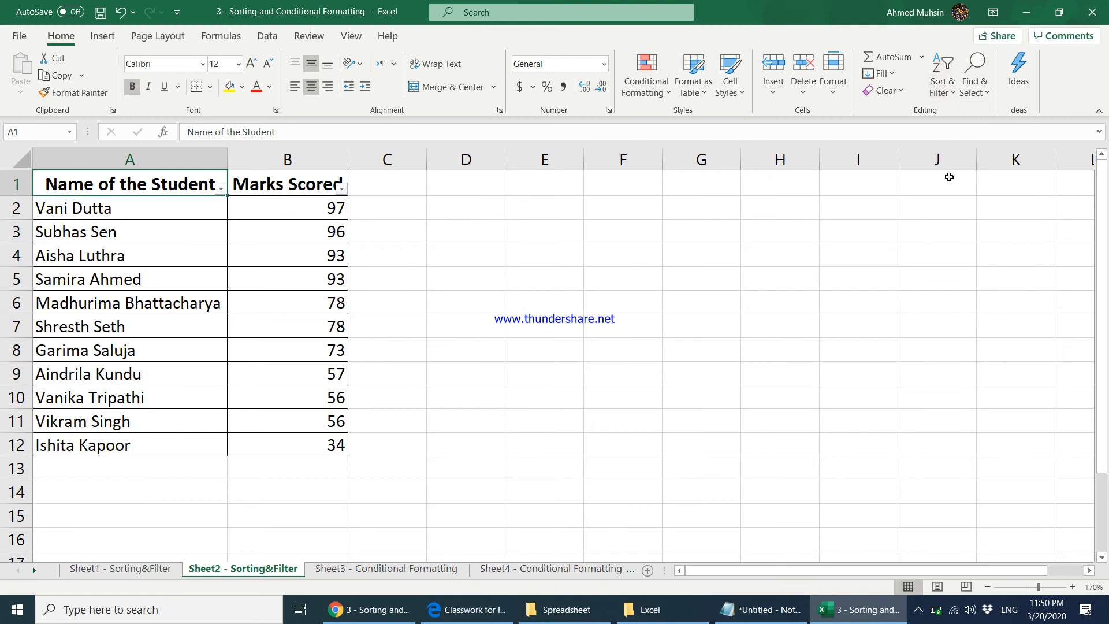
Step: Start a text filter on the Name of the Student column with the condition begins with V
{"action": "left_click", "coordinate": [222, 191]}
{"action": "mouse_move", "coordinate": [194, 307]}
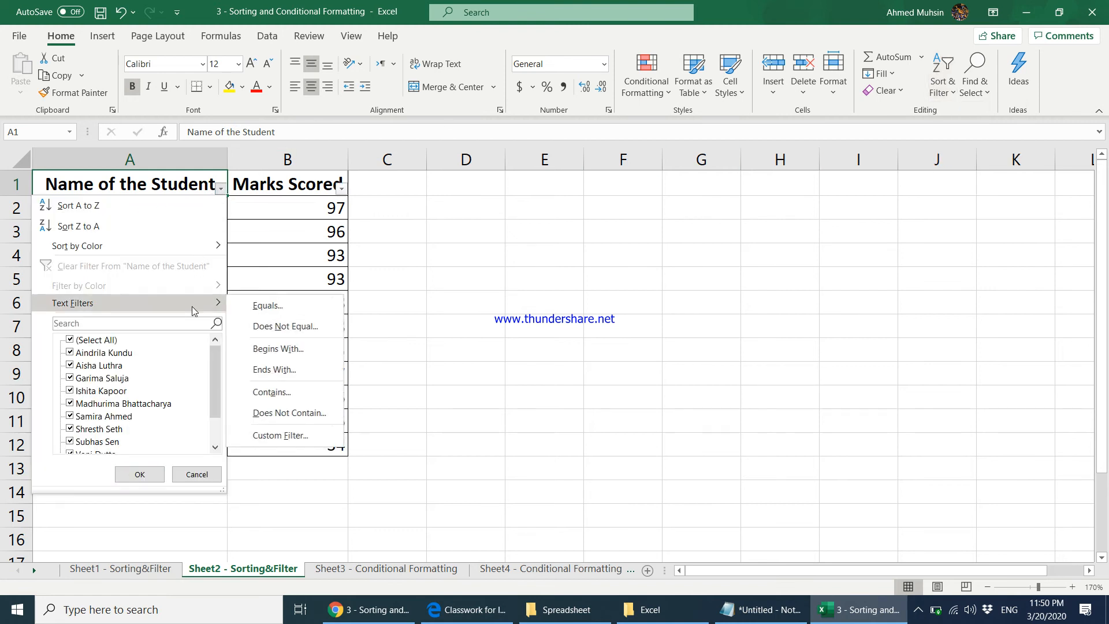
{"action": "left_click", "coordinate": [279, 349]}
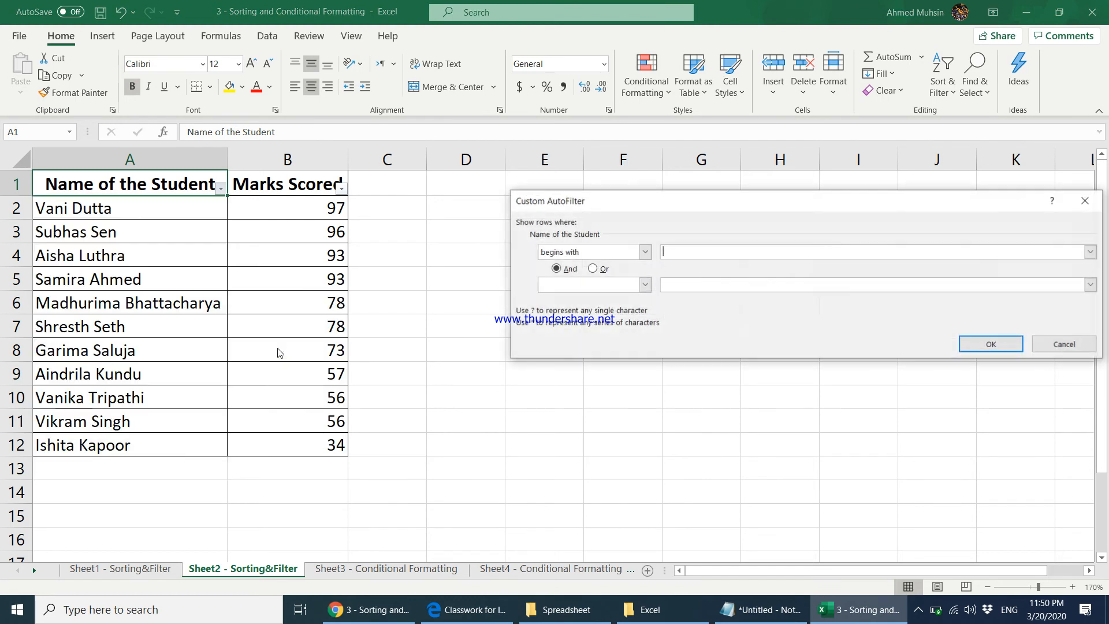
{"action": "type", "text": "V"}
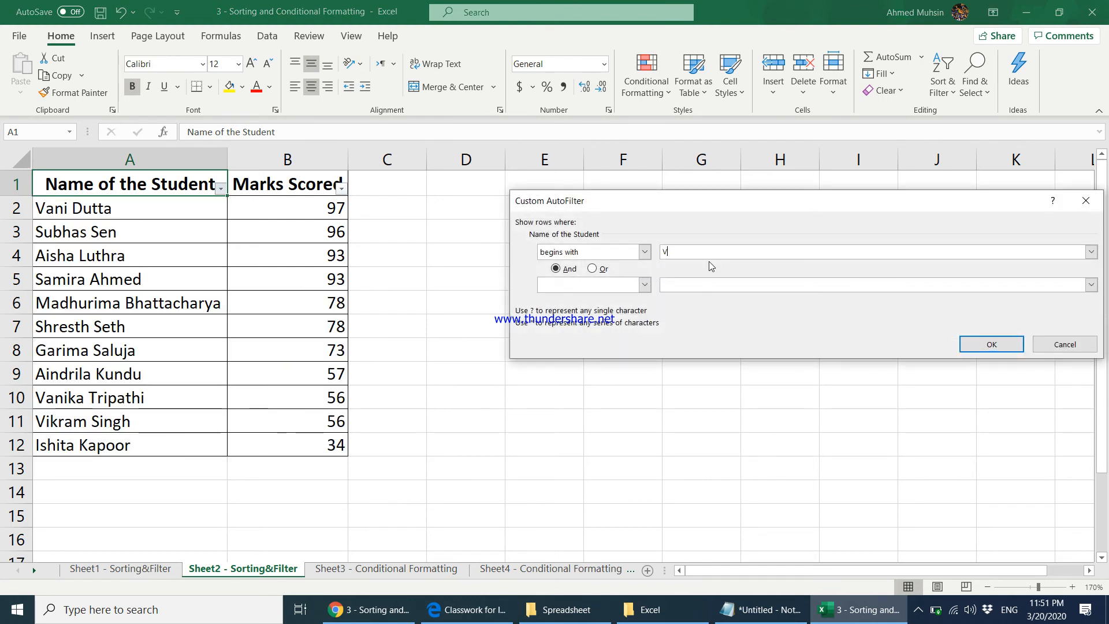
Step: Add an Or condition for names that begin with S and apply the custom filter
{"action": "left_click", "coordinate": [600, 270]}
{"action": "left_click", "coordinate": [643, 286]}
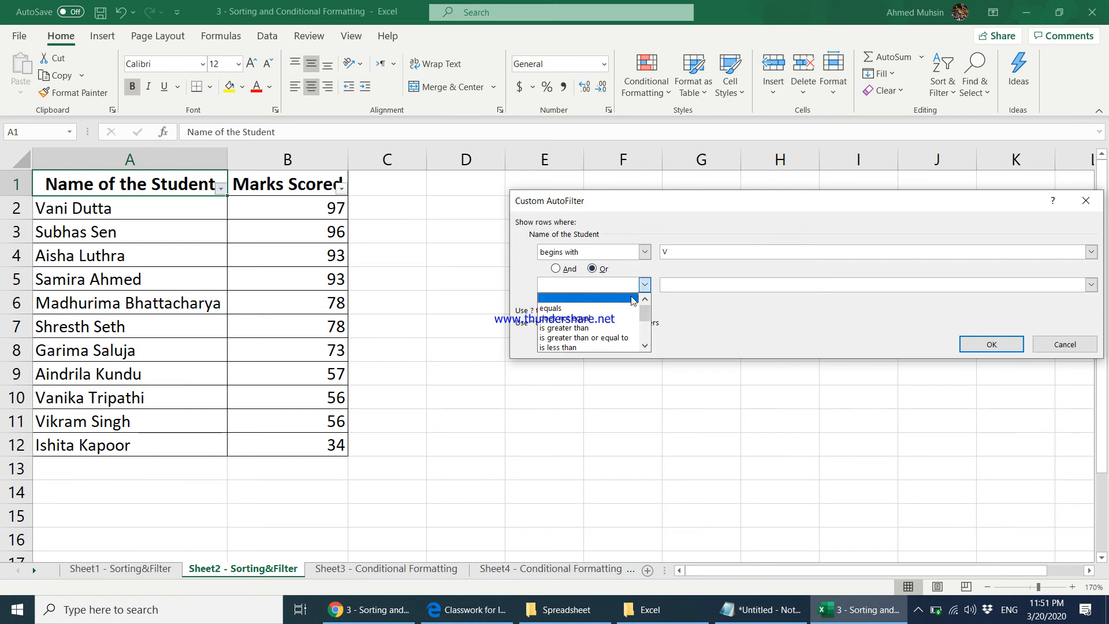
{"action": "left_click", "coordinate": [647, 348]}
{"action": "left_click", "coordinate": [647, 348]}
{"action": "left_click", "coordinate": [648, 347]}
{"action": "left_click", "coordinate": [614, 338]}
{"action": "left_click", "coordinate": [672, 285]}
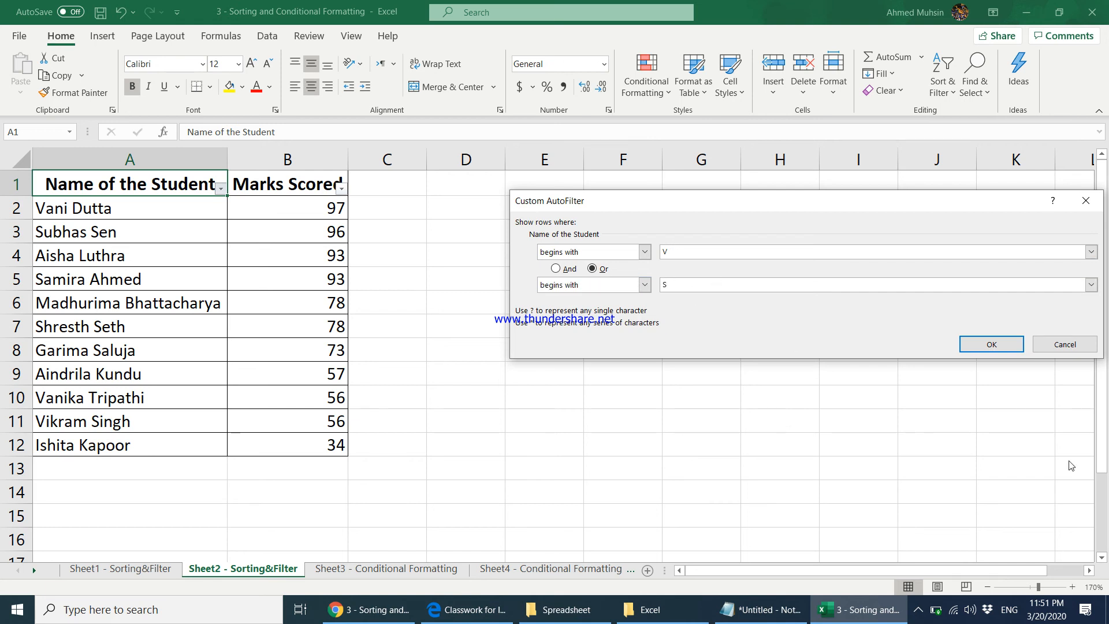
{"action": "type", "text": "S"}
{"action": "left_click", "coordinate": [991, 345]}
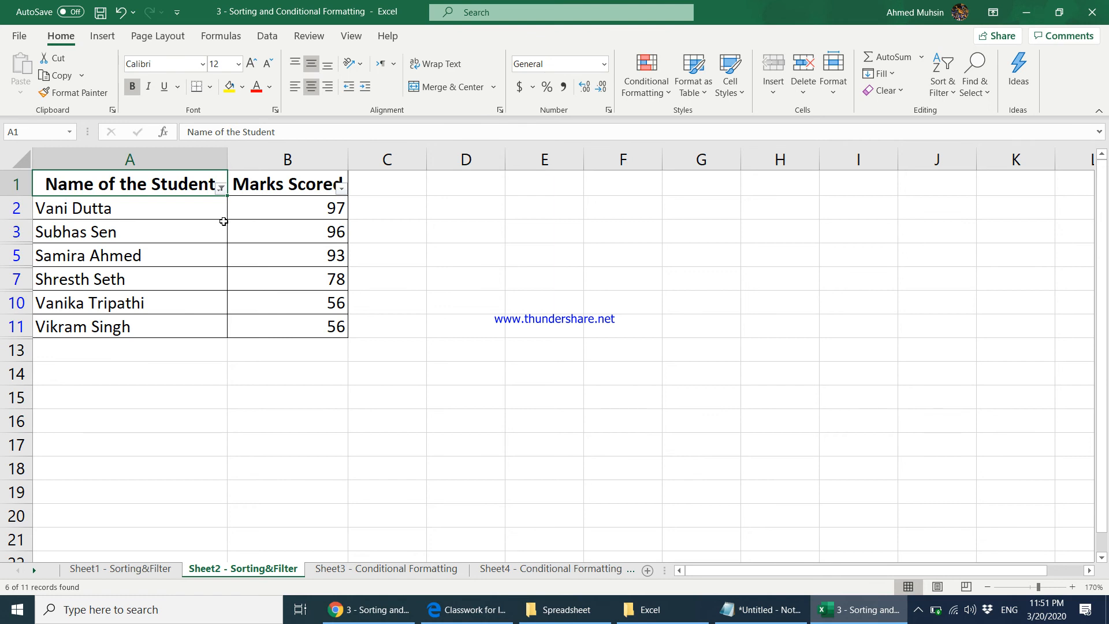
Step: Check the task list in Notepad and clear the filter from the Name of the Student column
{"action": "left_click", "coordinate": [761, 610]}
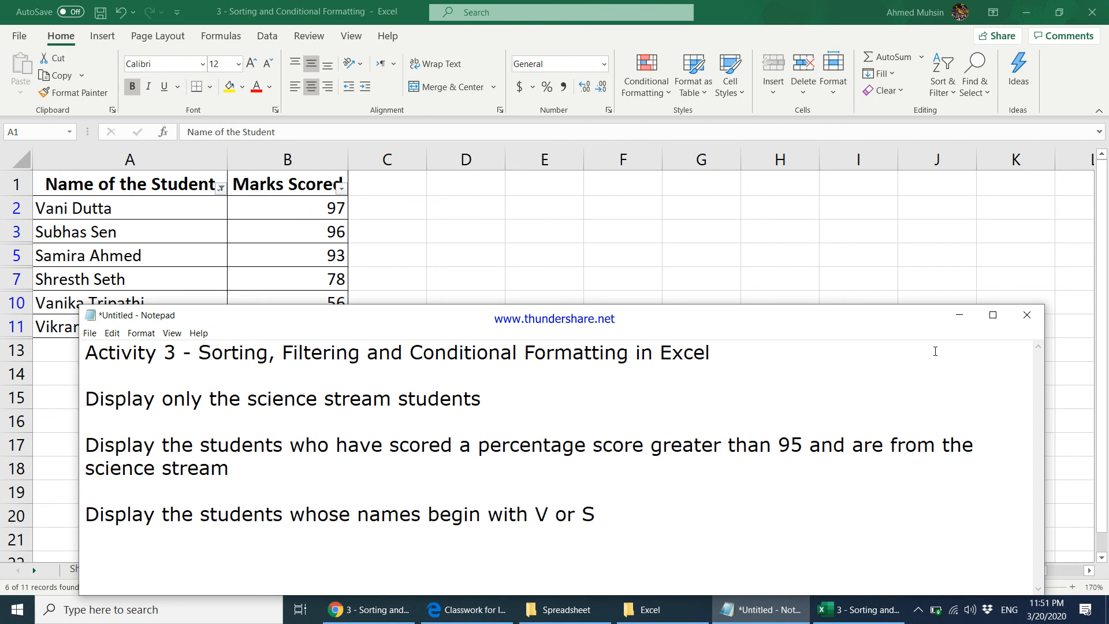
{"action": "left_click", "coordinate": [959, 315]}
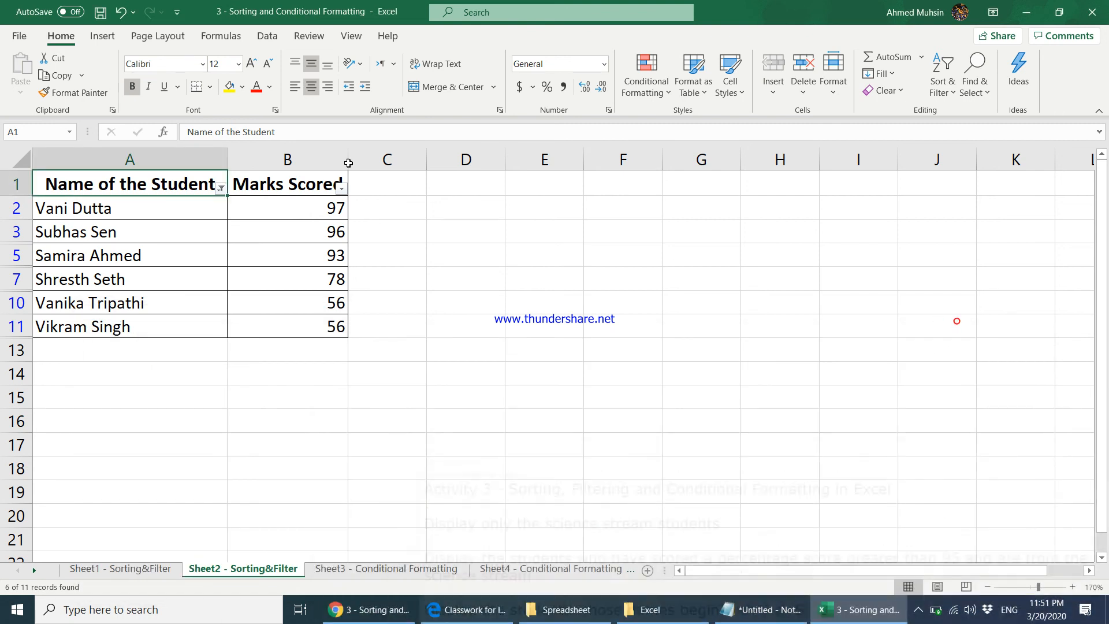
{"action": "left_click", "coordinate": [220, 190]}
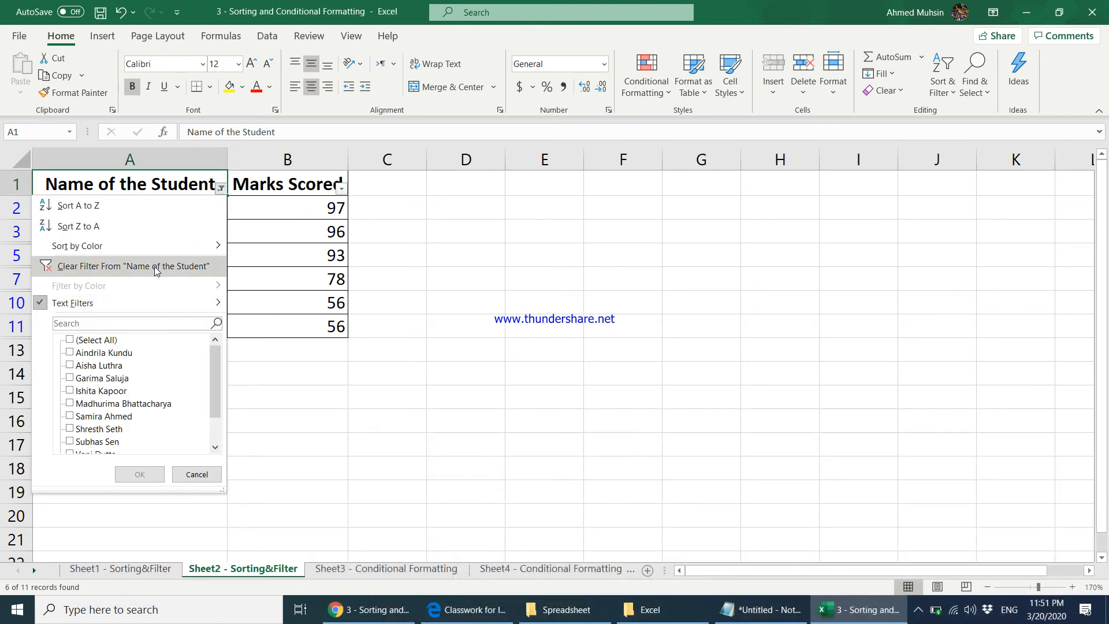
{"action": "left_click", "coordinate": [156, 267]}
{"action": "left_click", "coordinate": [273, 353]}
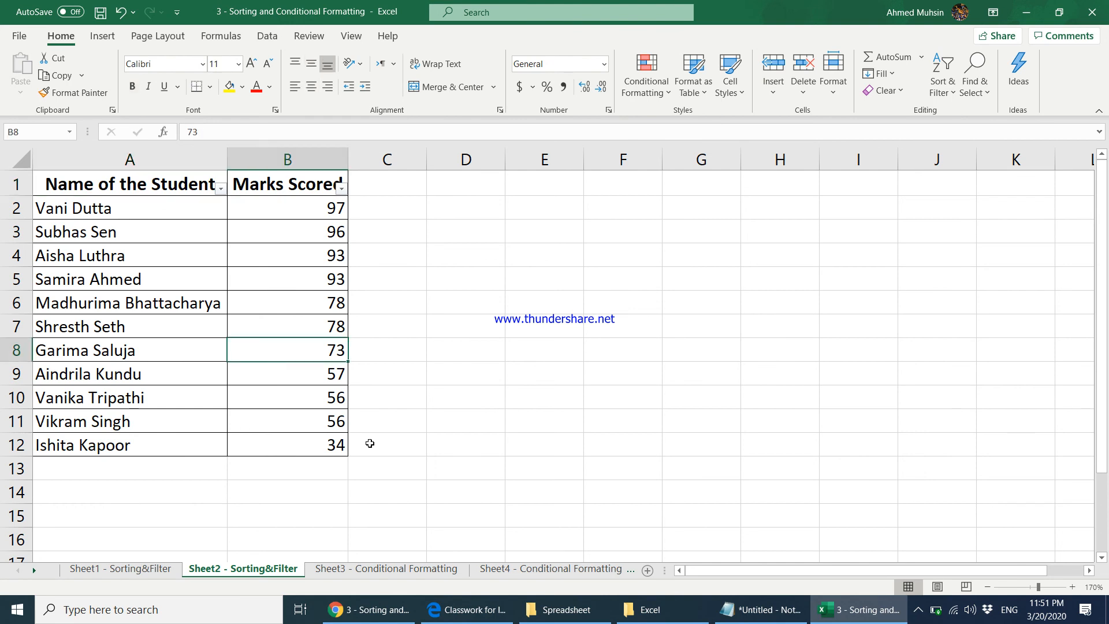
{"action": "left_click", "coordinate": [757, 610]}
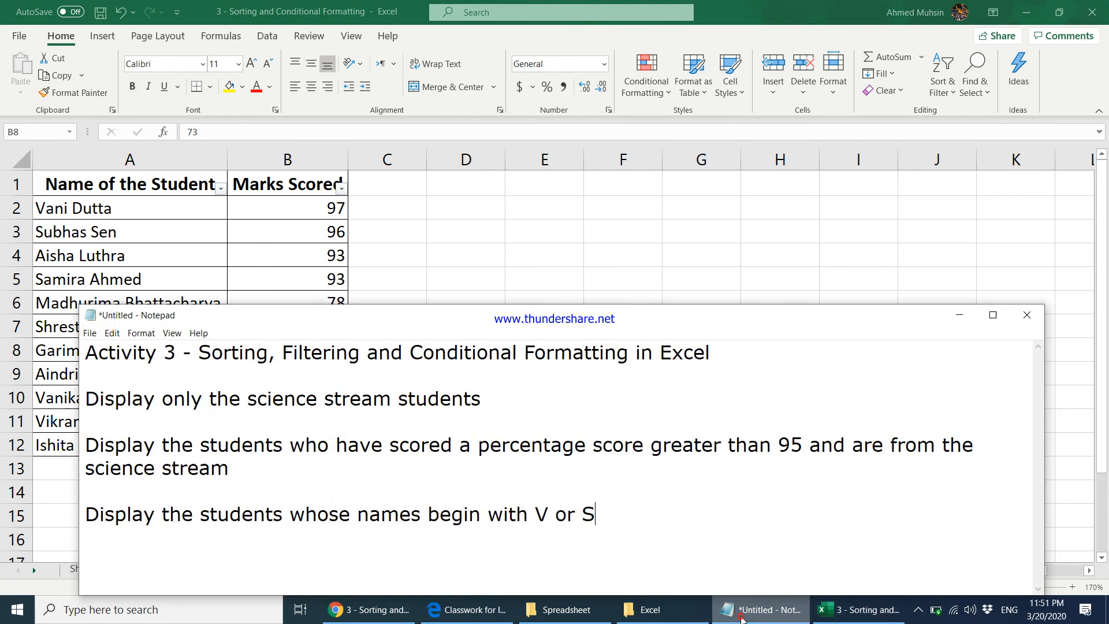
{"action": "left_click", "coordinate": [959, 315]}
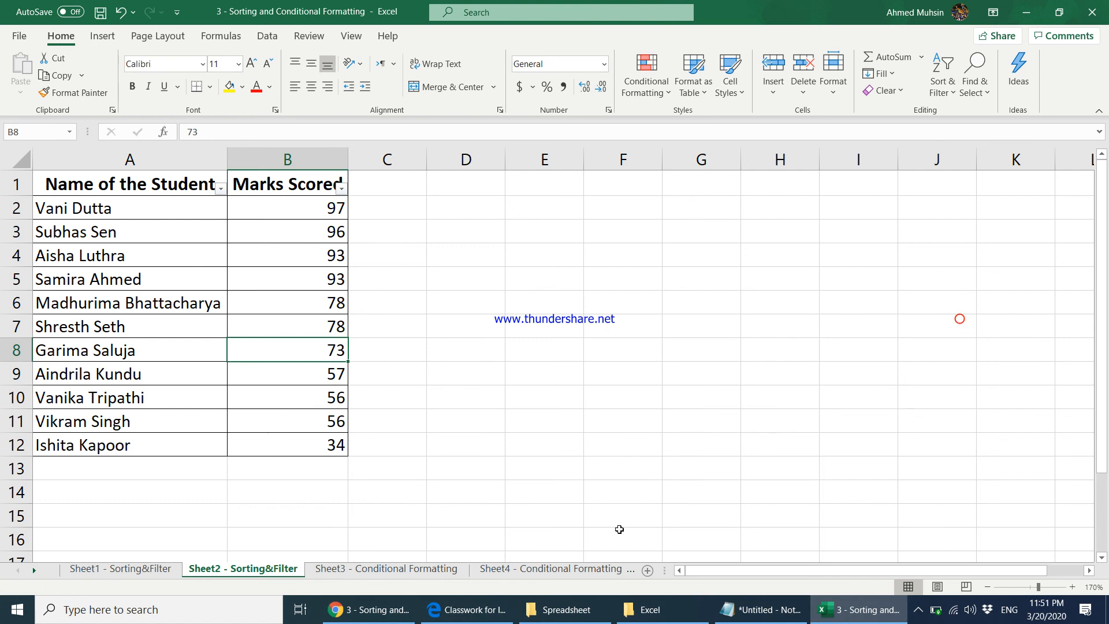
Step: Switch to the Google Classroom classwork page in Chrome, close the spreadsheet preview and expand the full classwork list
{"action": "left_click", "coordinate": [408, 618]}
{"action": "left_click", "coordinate": [321, 8]}
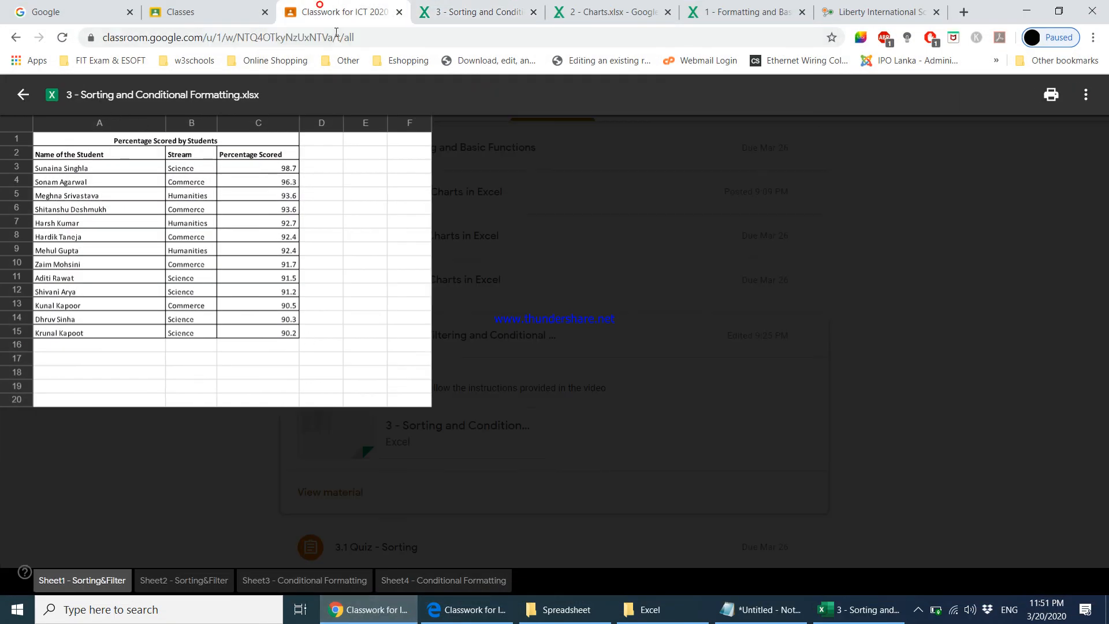
{"action": "left_click", "coordinate": [22, 94]}
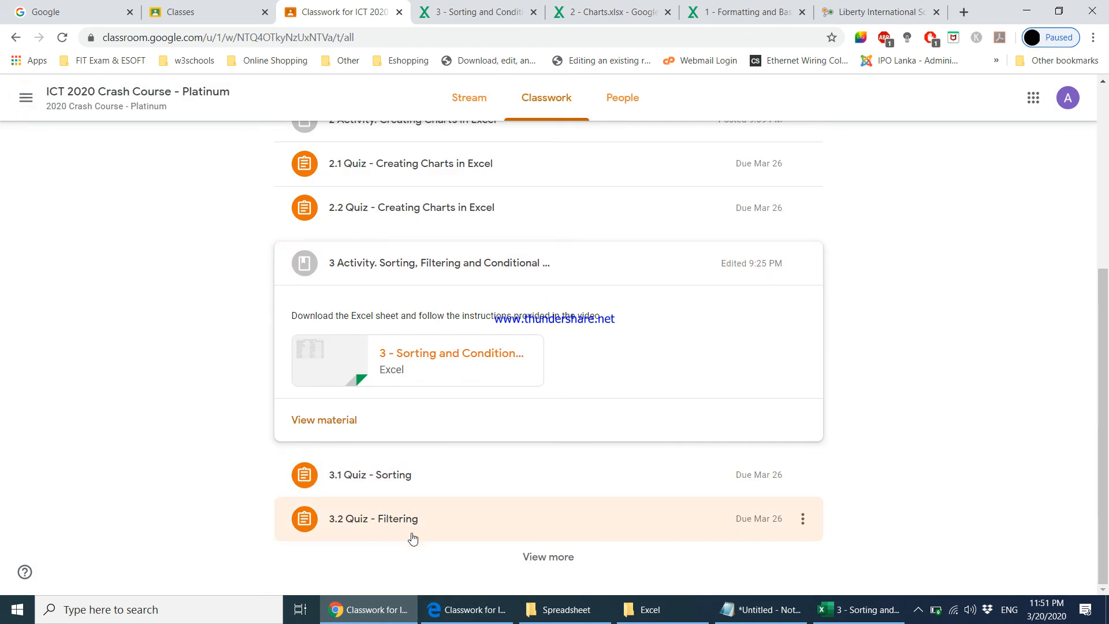
{"action": "left_click", "coordinate": [540, 557]}
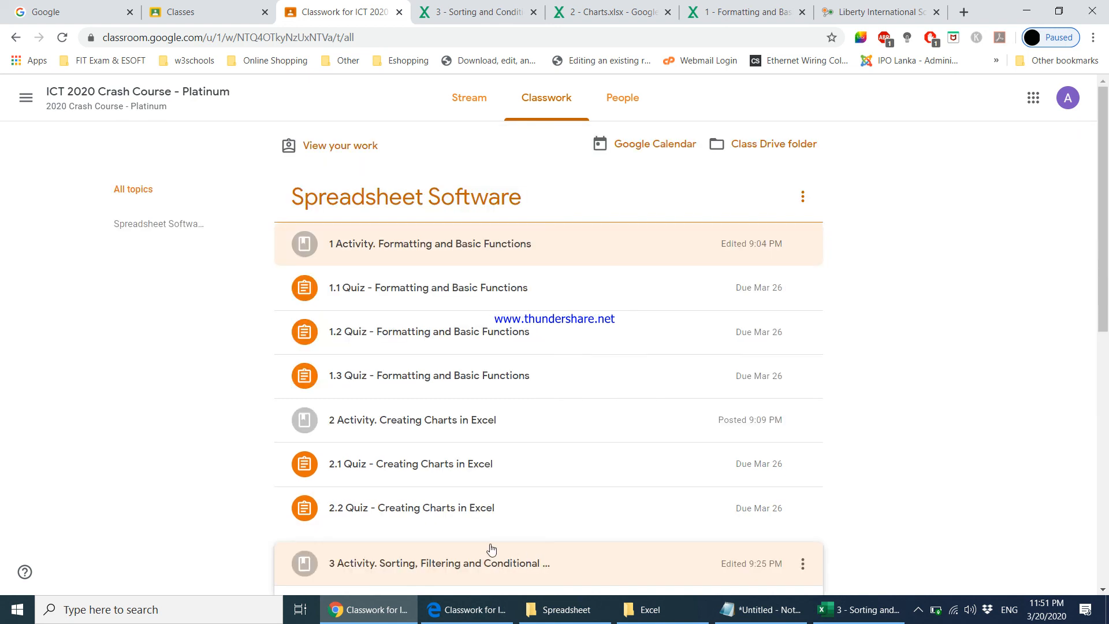
Step: Collapse the Activity 3 post and look through the Activity 3 quizzes in the classwork list
{"action": "left_click", "coordinate": [487, 545]}
{"action": "scroll", "coordinate": [485, 538], "scroll_direction": "down", "scroll_amount": 3}
{"action": "scroll", "coordinate": [487, 537], "scroll_direction": "down", "scroll_amount": 3}
{"action": "scroll", "coordinate": [478, 317], "scroll_direction": "up", "scroll_amount": 3}
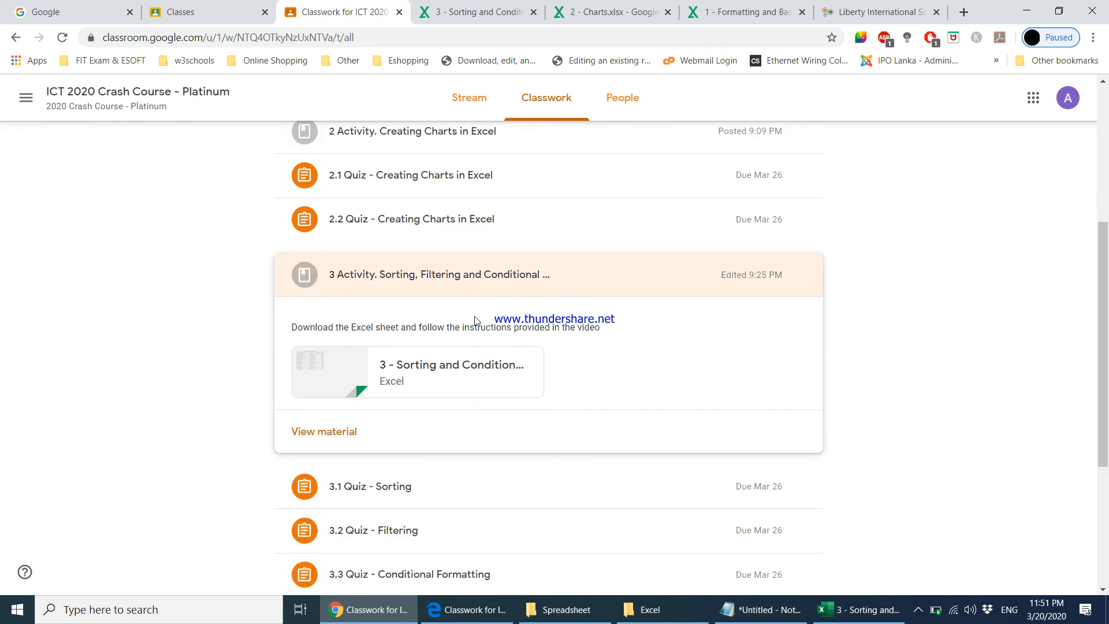
{"action": "left_click", "coordinate": [478, 278]}
{"action": "scroll", "coordinate": [487, 388], "scroll_direction": "down", "scroll_amount": 2}
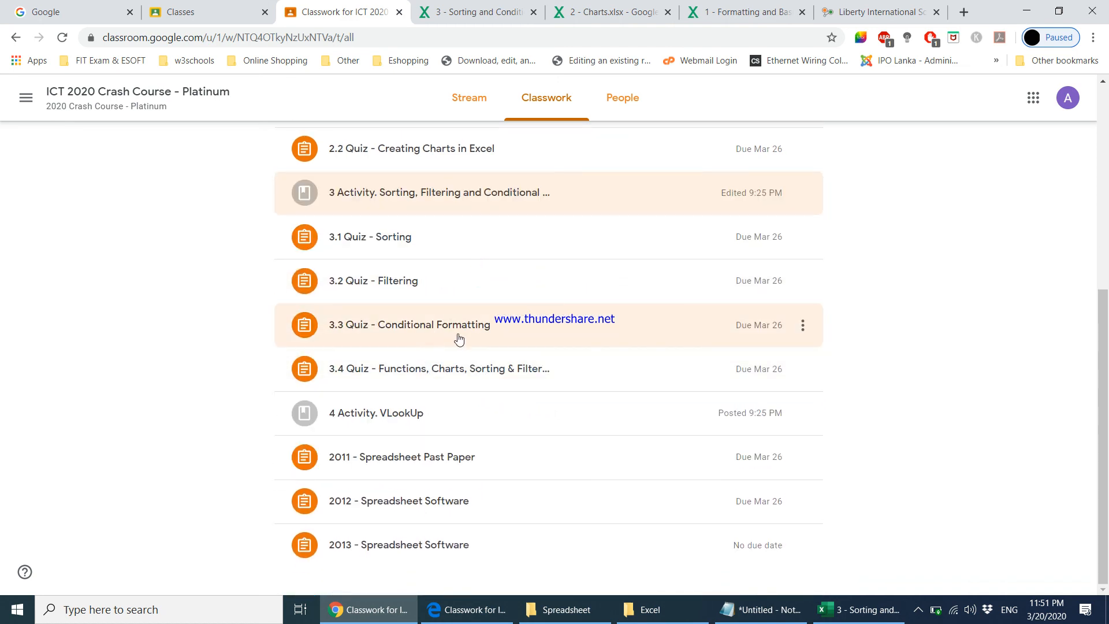